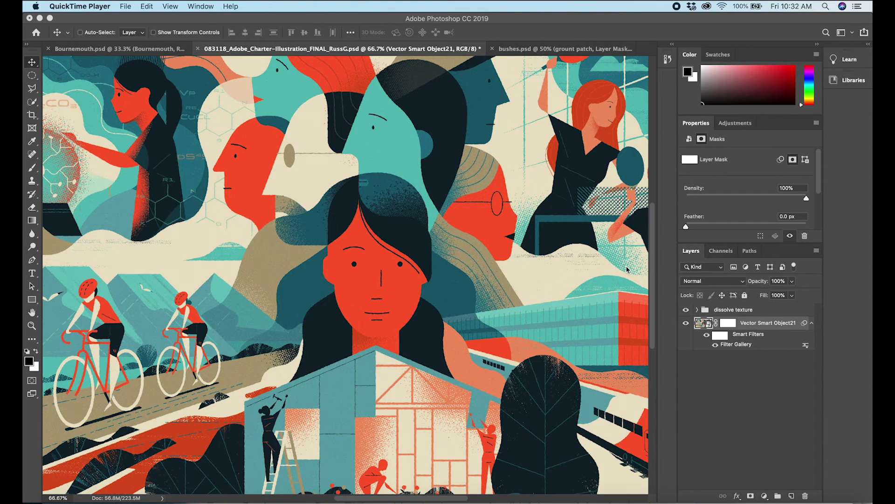
Open the vector smart object in Illustrator, zoom to 150% and select the hair texture, big-blotchy-fill_DARKBMP.psd.
double_click(699, 323)
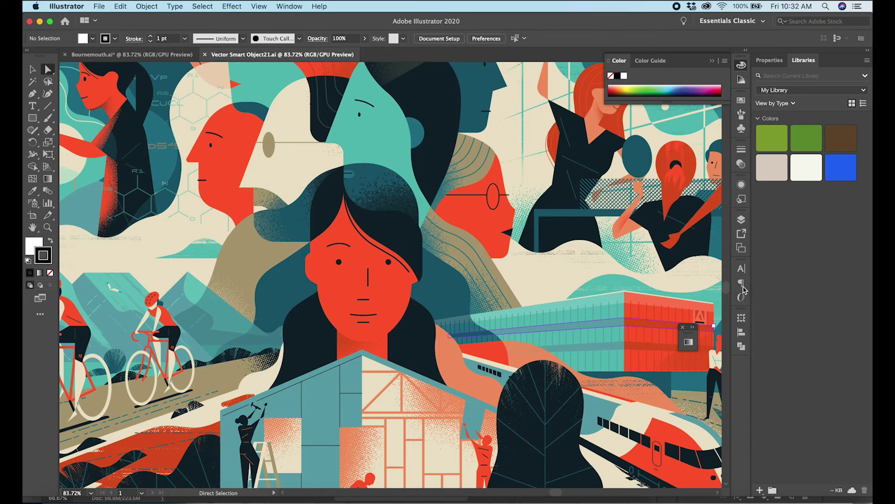
click(580, 294)
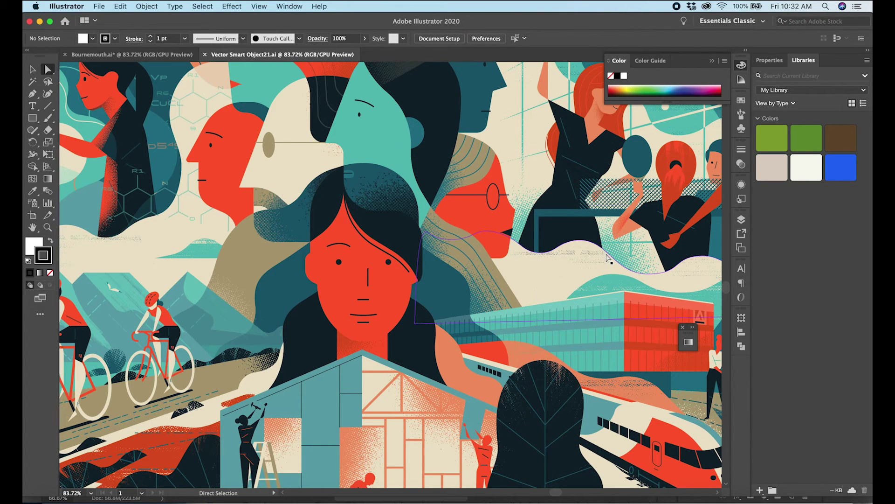
key(space)
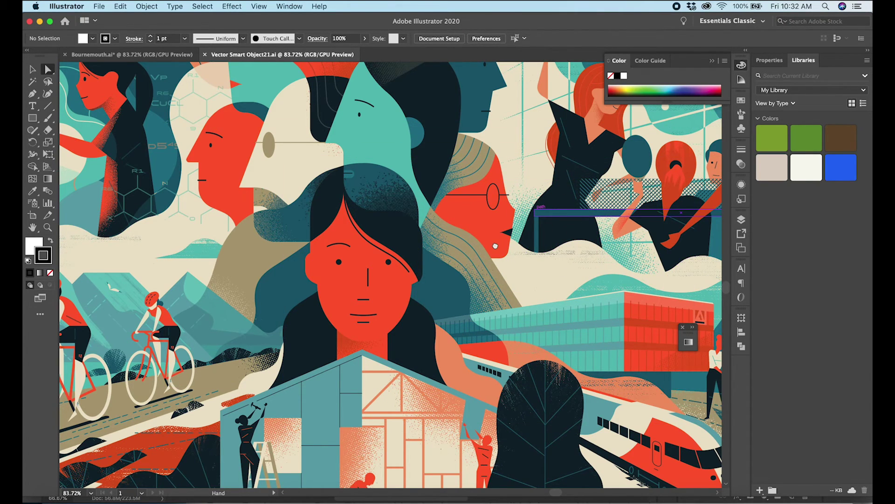
drag(495, 245, 347, 289)
drag(577, 299, 580, 318)
drag(381, 318, 467, 283)
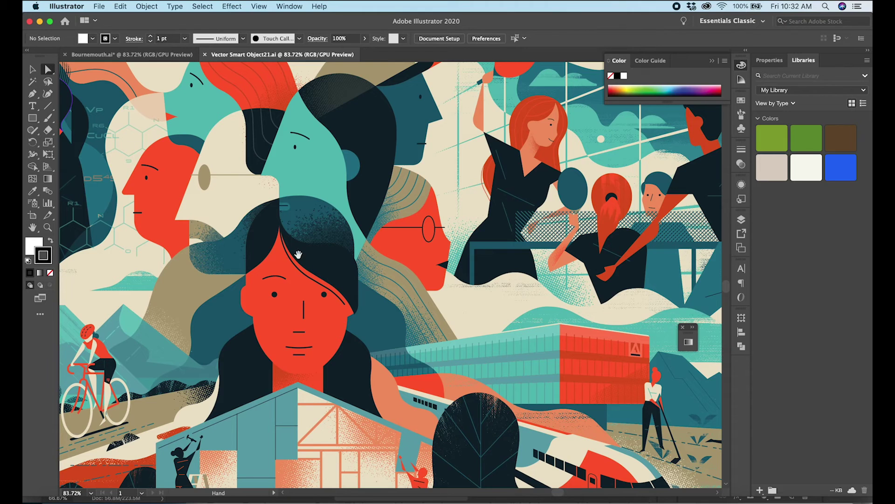
scroll(326, 256, up, 2)
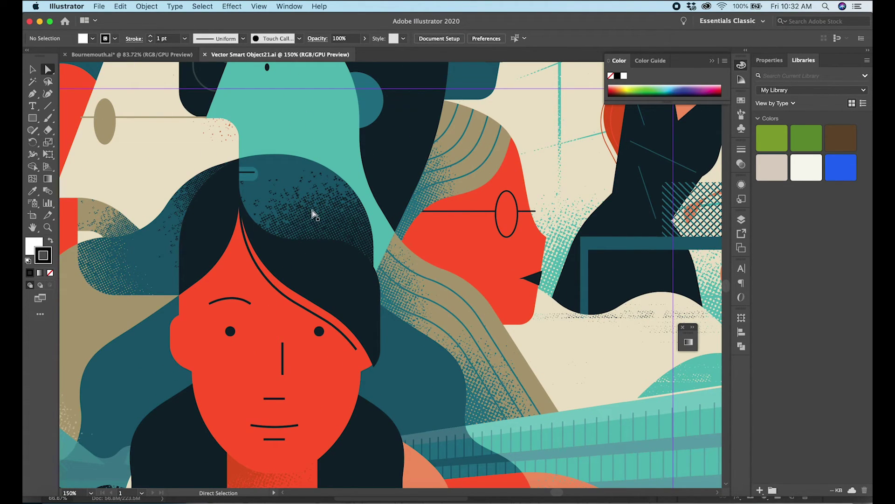
click(354, 167)
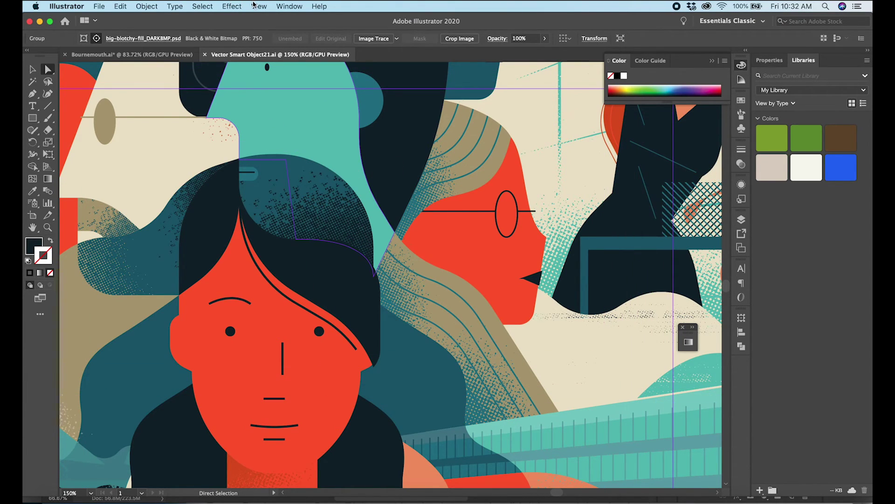
click(278, 7)
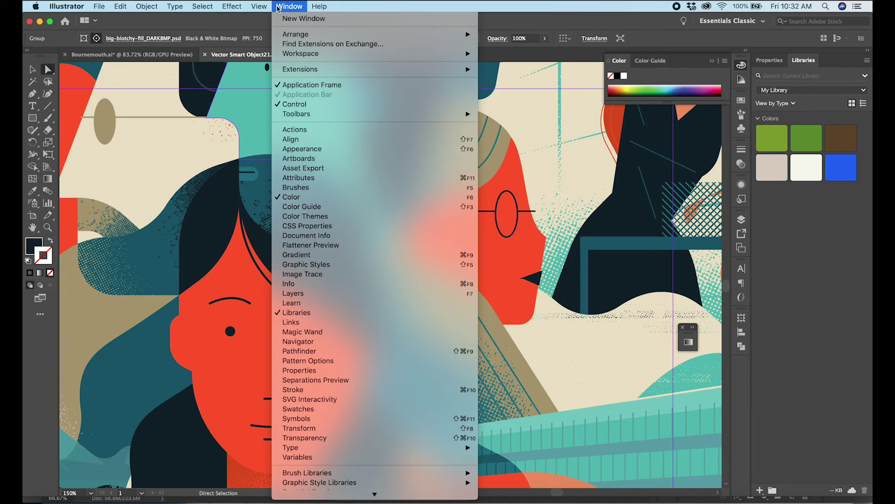
click(294, 322)
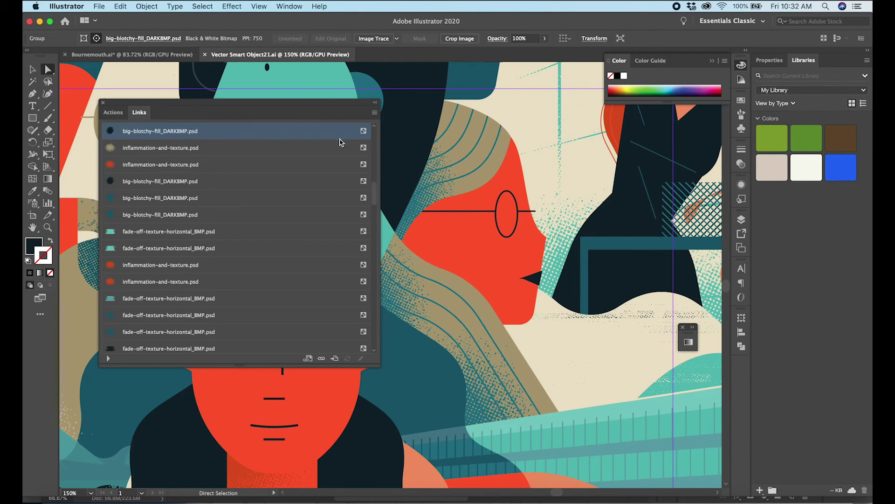
drag(270, 109, 149, 254)
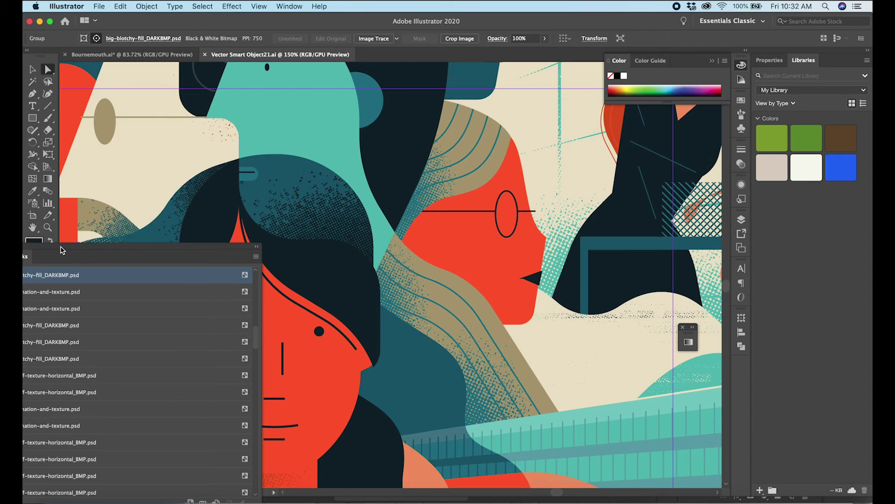
drag(135, 252, 195, 246)
click(59, 245)
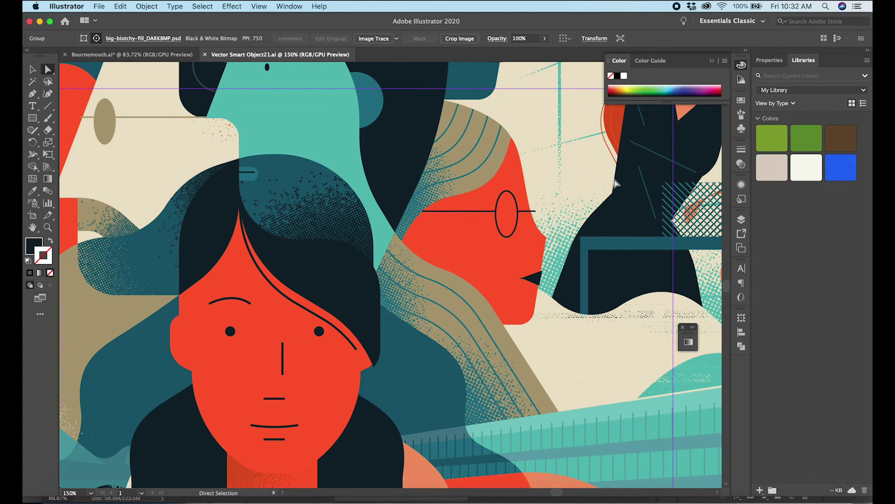
drag(580, 317, 311, 140)
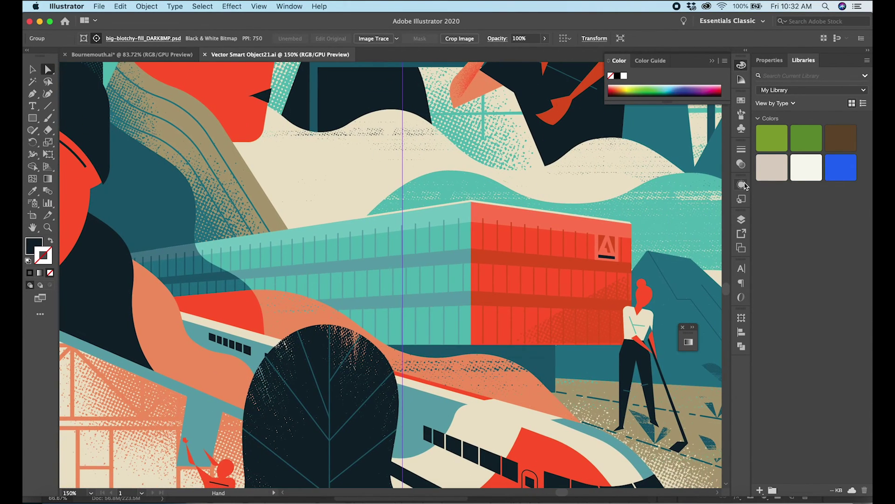
click(704, 203)
drag(704, 204, 430, 212)
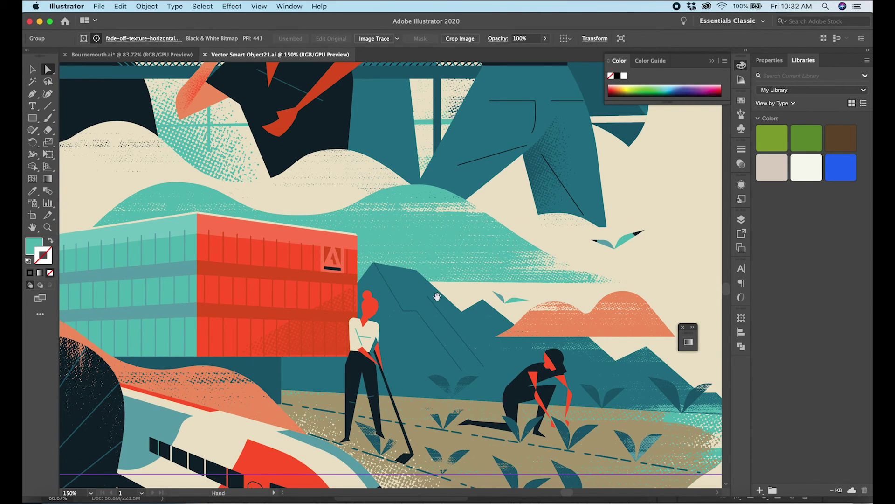
alt+super+click(435, 299)
alt+super+click(434, 298)
alt+super+click(434, 299)
click(514, 186)
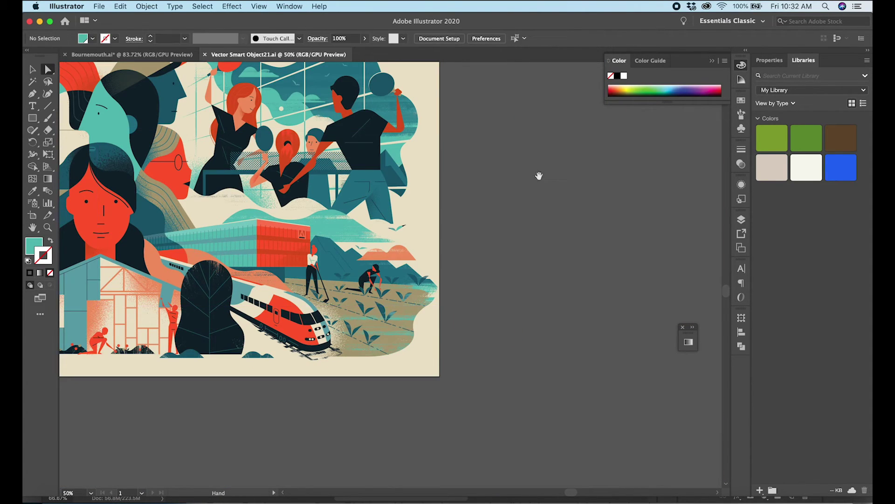
drag(433, 242, 638, 288)
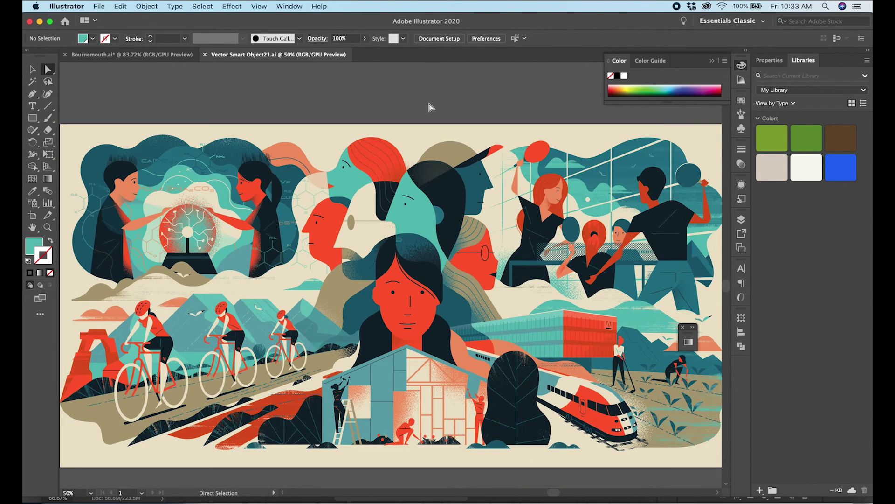
click(429, 262)
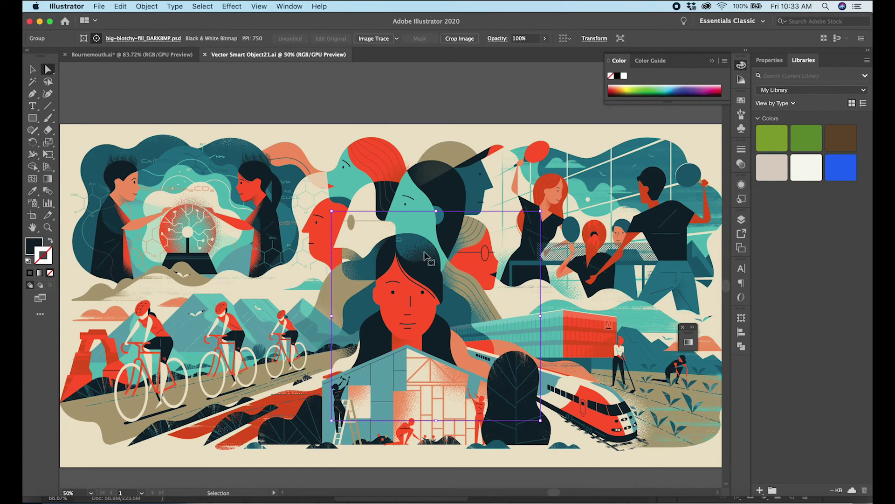
click(511, 88)
scroll(510, 88, right, 10)
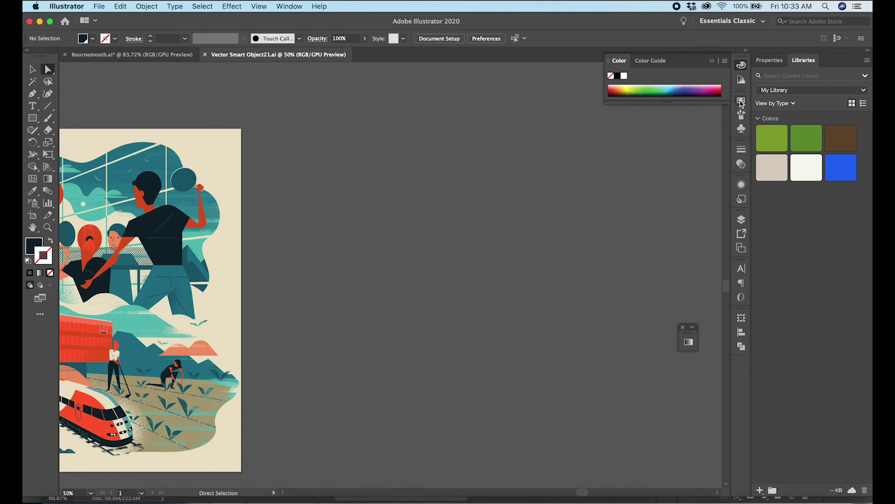
Paste the blotchy halftone bitmap, zoom to 150% on it and select it.
click(742, 221)
key(super+v)
click(532, 202)
key(super+space)
drag(327, 189, 541, 434)
click(381, 277)
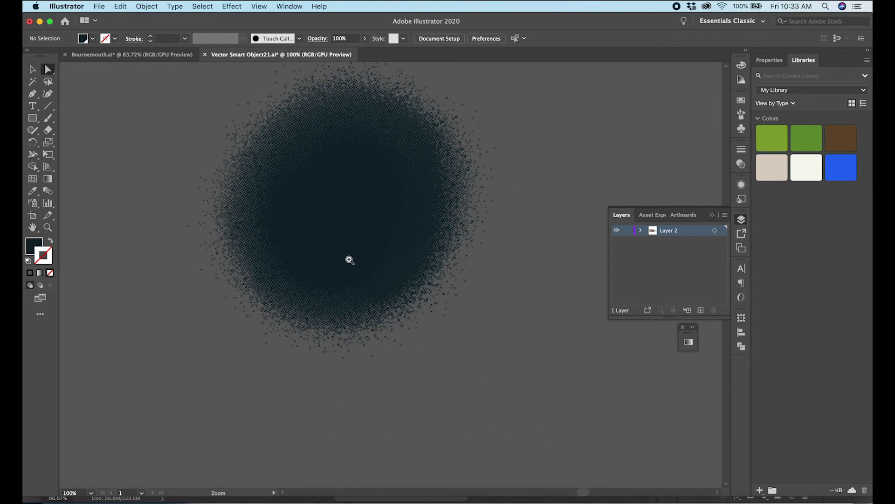
click(350, 260)
click(398, 250)
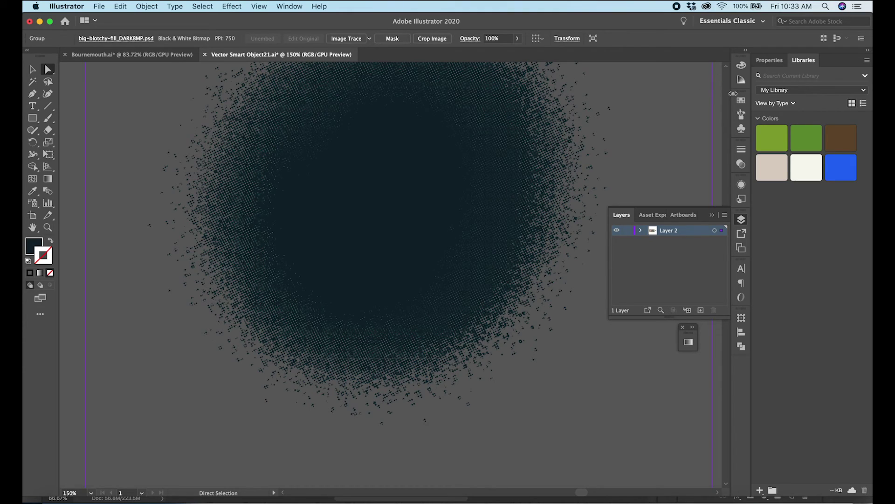
Try red, teal, pale mint and orange swatch fills on the blob, undoing a trial move.
click(740, 101)
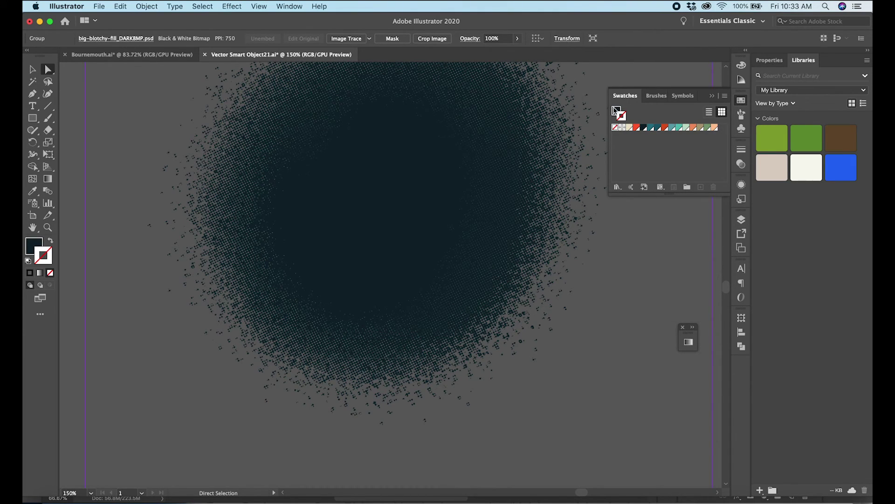
click(616, 110)
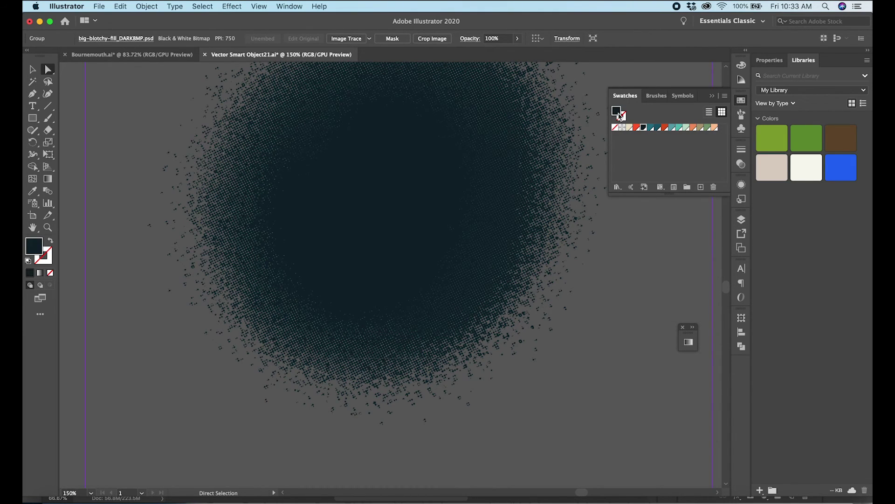
click(637, 129)
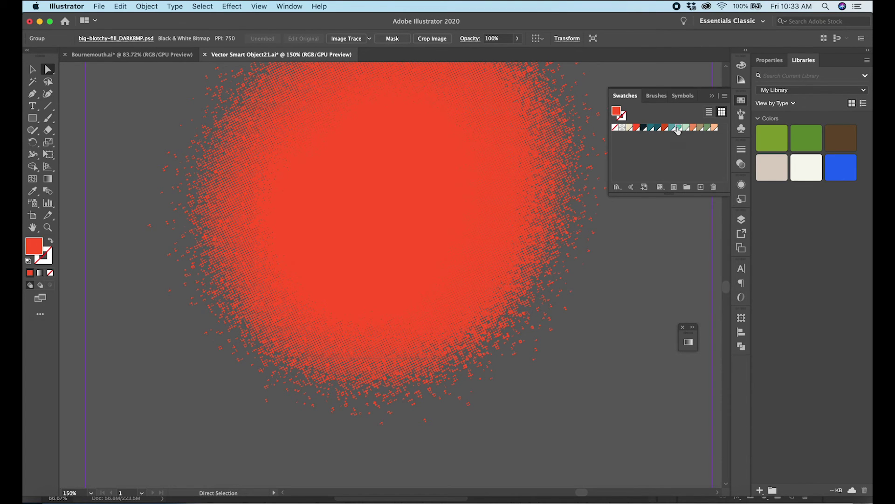
click(681, 129)
click(688, 128)
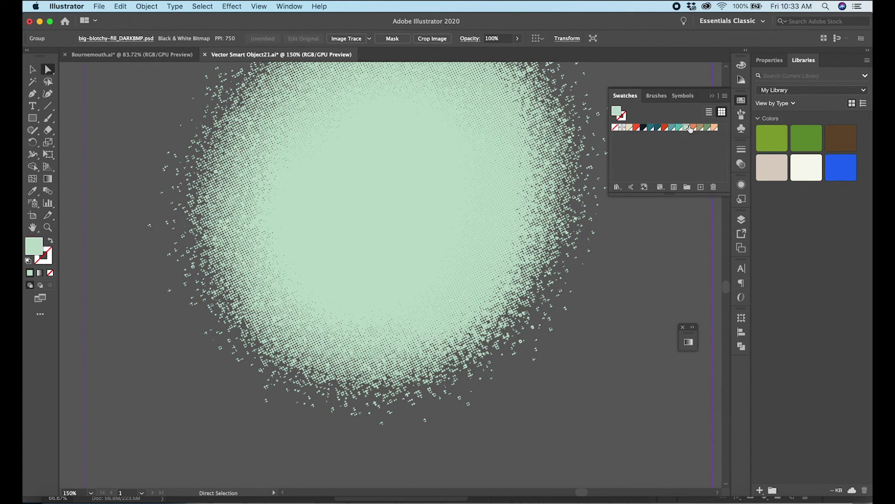
click(693, 128)
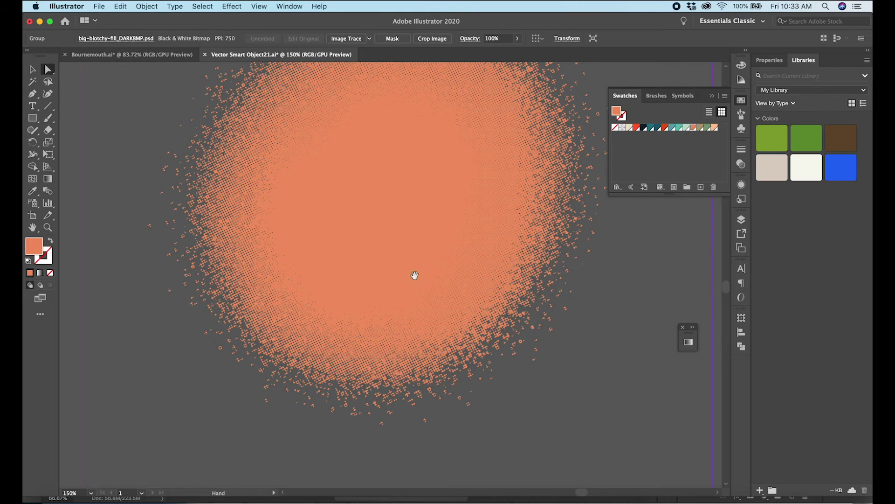
scroll(403, 291, down, 6)
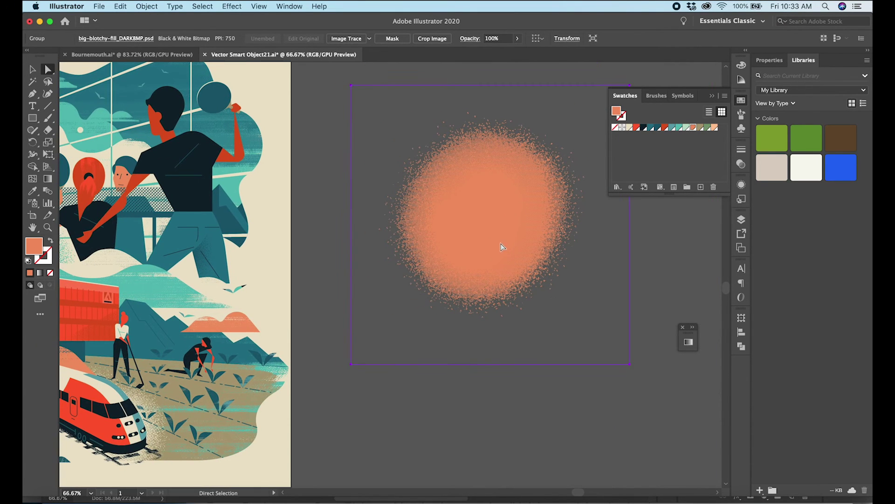
drag(499, 246, 301, 250)
key(super+z)
Set the blob's fill to None so it shows black, move it left and down, and zoom out to 50%.
click(615, 127)
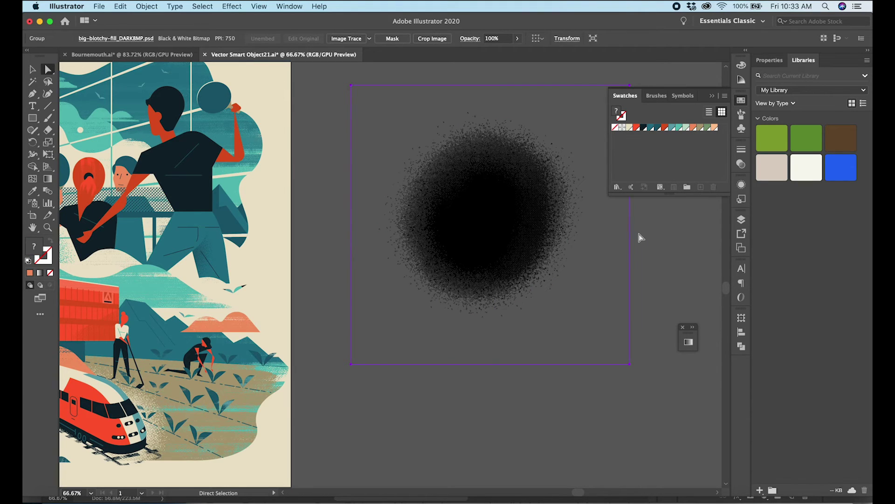
click(664, 256)
click(514, 204)
drag(516, 210, 476, 224)
key(super+space)
click(483, 228)
alt+click(414, 352)
alt+click(414, 352)
click(524, 238)
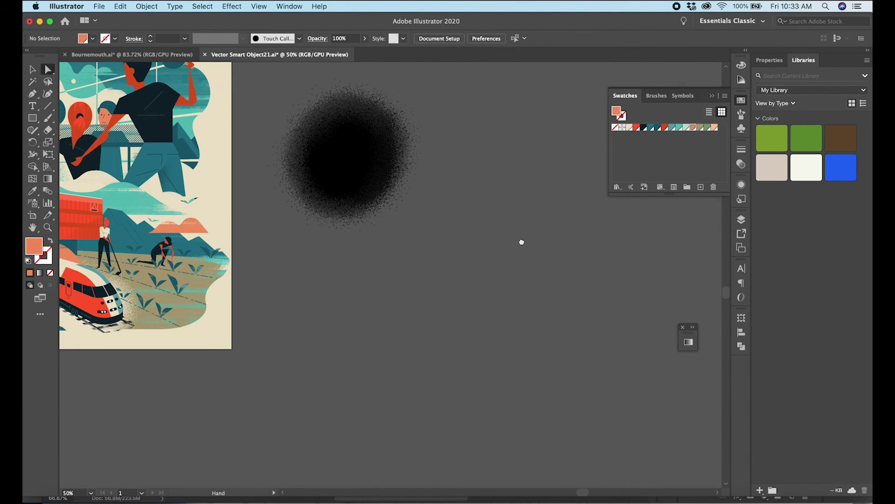
drag(331, 134, 324, 169)
Move the black blob onto the artwork's right edge, then view bushes.psd in Photoshop at 100%.
click(472, 203)
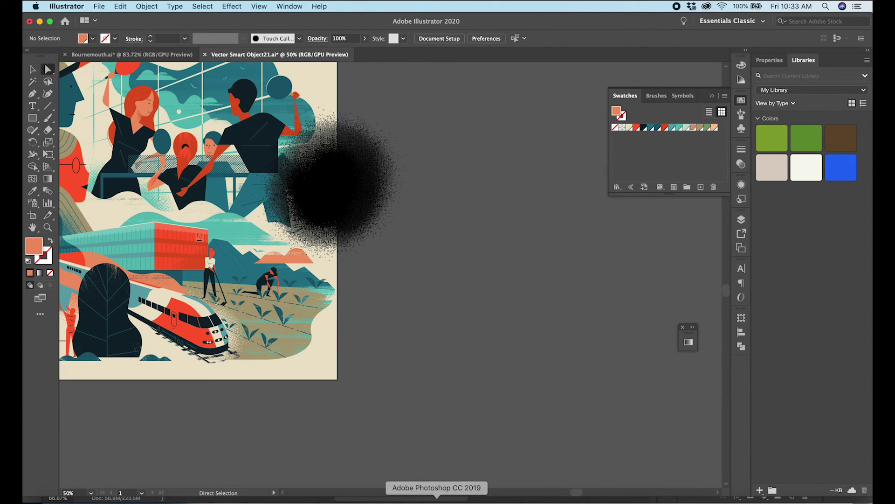
click(436, 498)
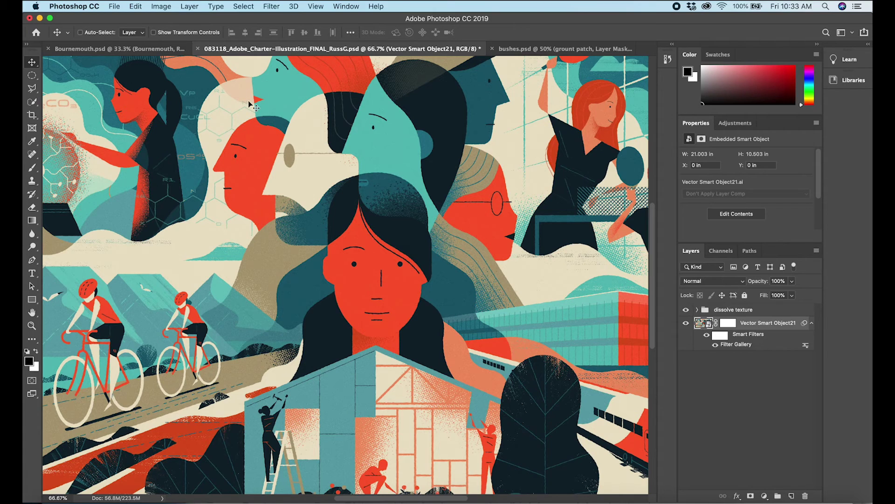
click(506, 48)
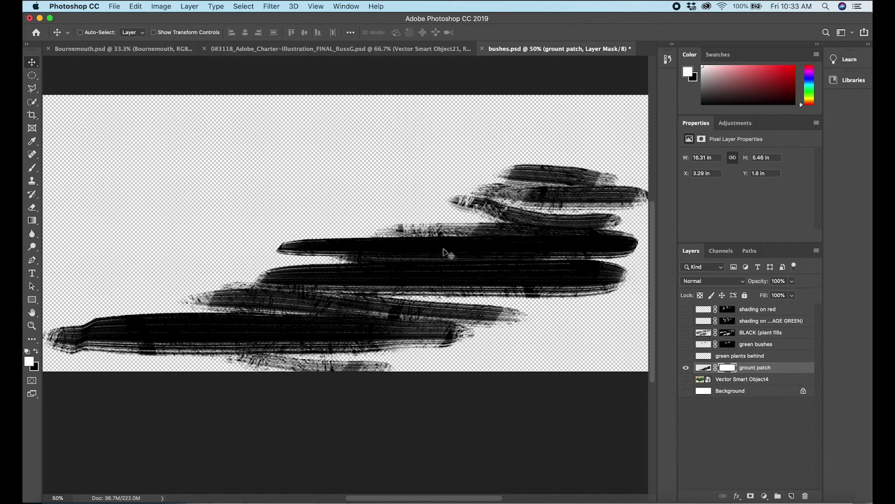
super+click(442, 305)
super+click(441, 304)
mouse_move(424, 353)
mouse_down()
mouse_move(423, 291)
mouse_move(525, 289)
mouse_move(568, 270)
mouse_move(79, 312)
mouse_up()
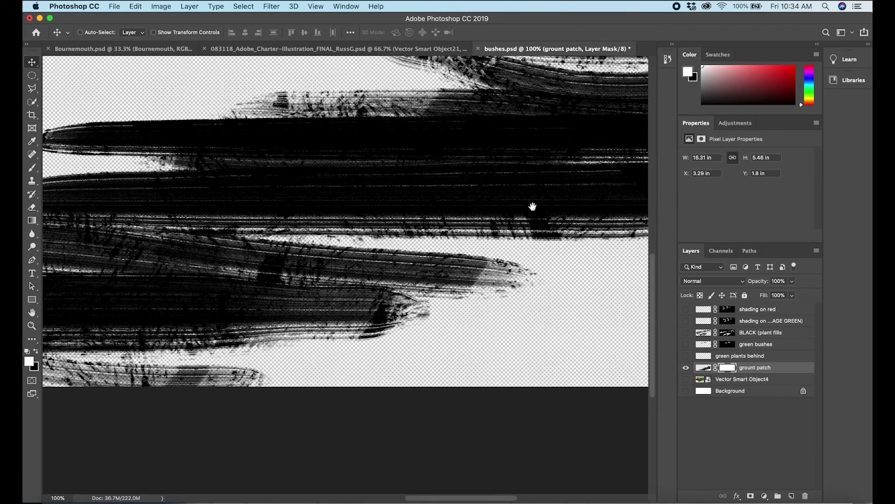
drag(532, 206, 437, 342)
drag(483, 398, 435, 344)
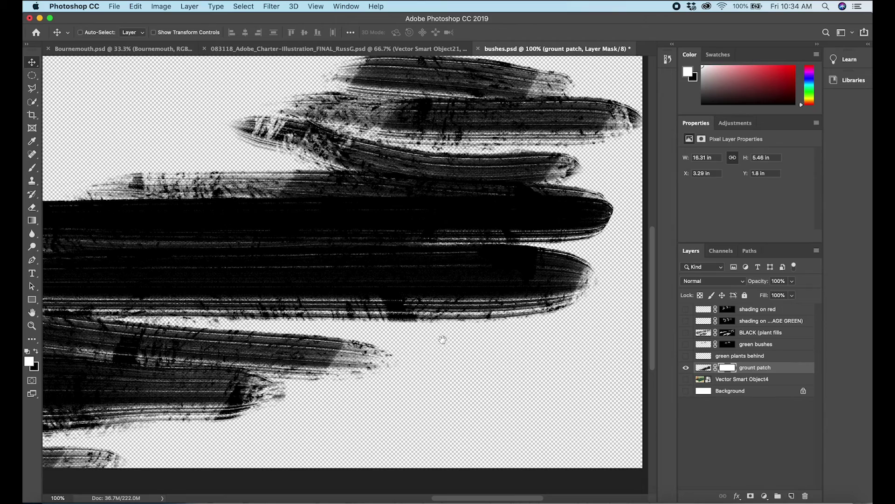
Zoom out to the whole canvas and draw a rectangular marquee around the brush strokes.
super+click(339, 314)
alt+super+click(338, 314)
alt+super+click(338, 313)
alt+super+click(338, 313)
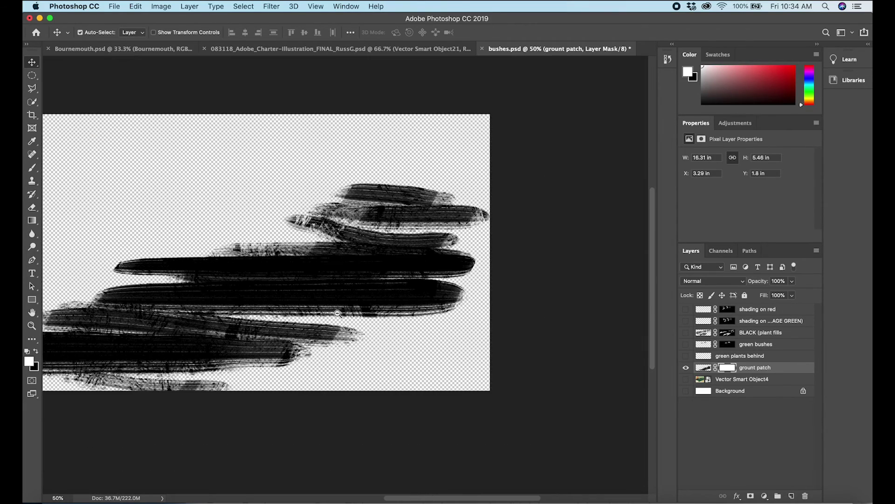
drag(337, 313, 497, 246)
alt+super+click(497, 246)
drag(32, 75, 53, 71)
drag(183, 302, 445, 145)
drag(267, 287, 538, 275)
Convert bushes.psd to Grayscale, merging layers and discarding colour, then crop to the marquee.
click(158, 7)
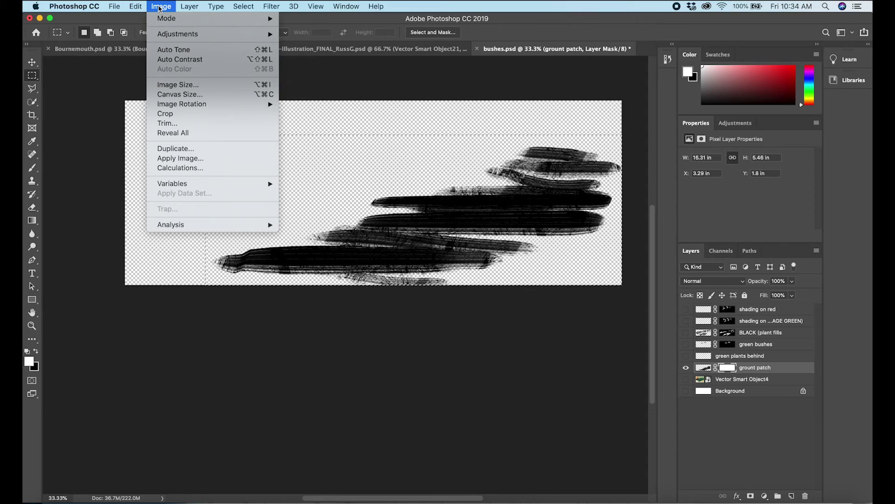
mouse_move(167, 23)
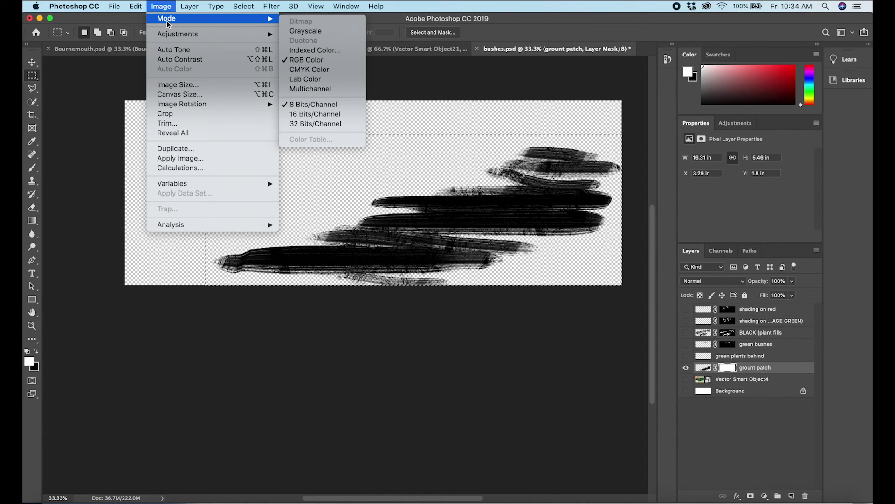
click(313, 33)
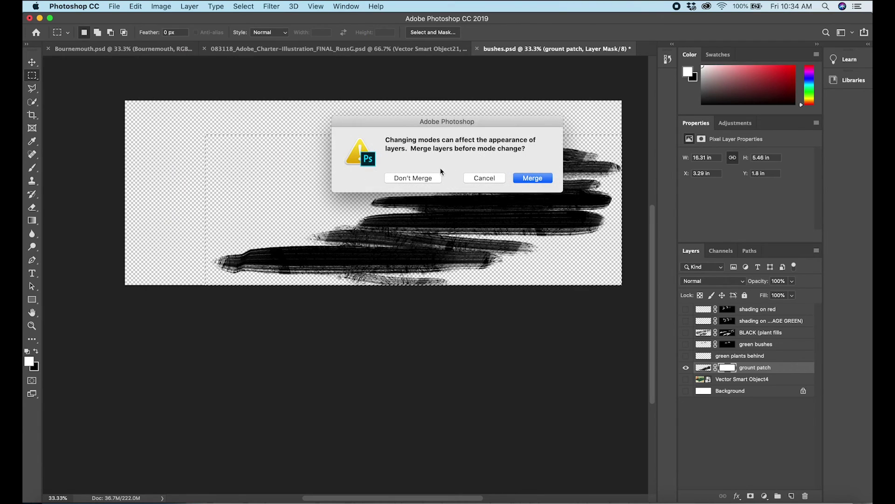
click(523, 178)
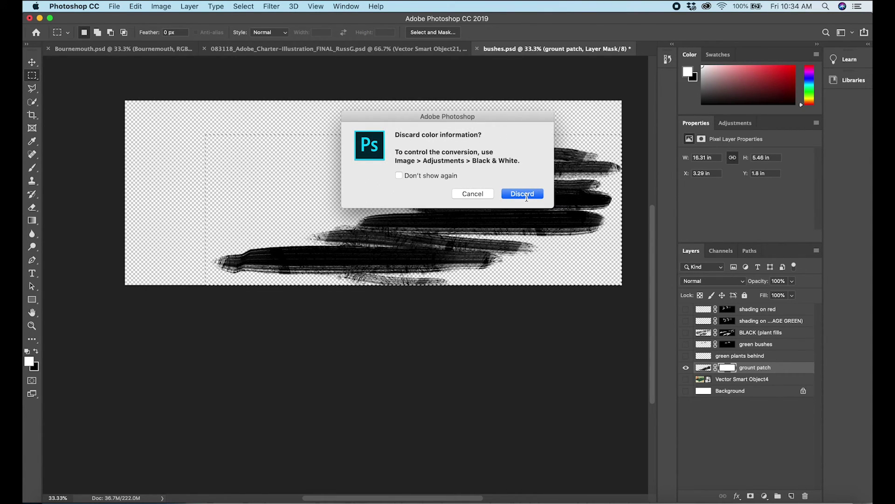
click(523, 194)
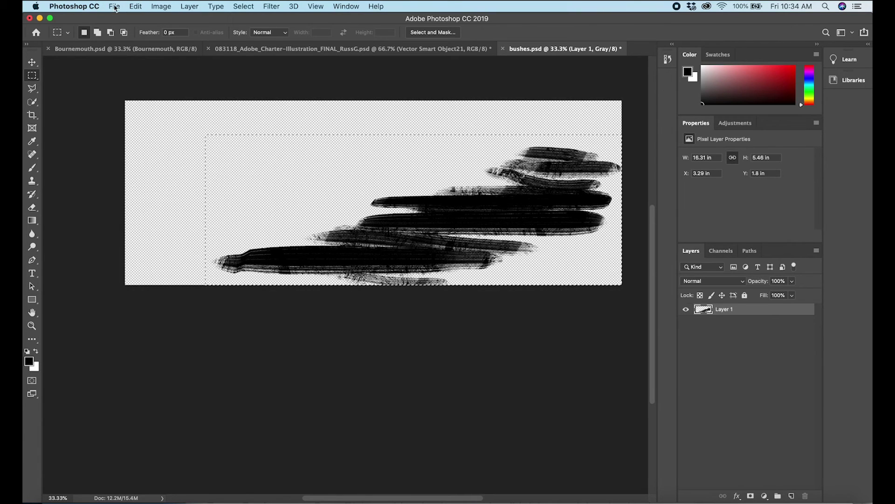
click(161, 6)
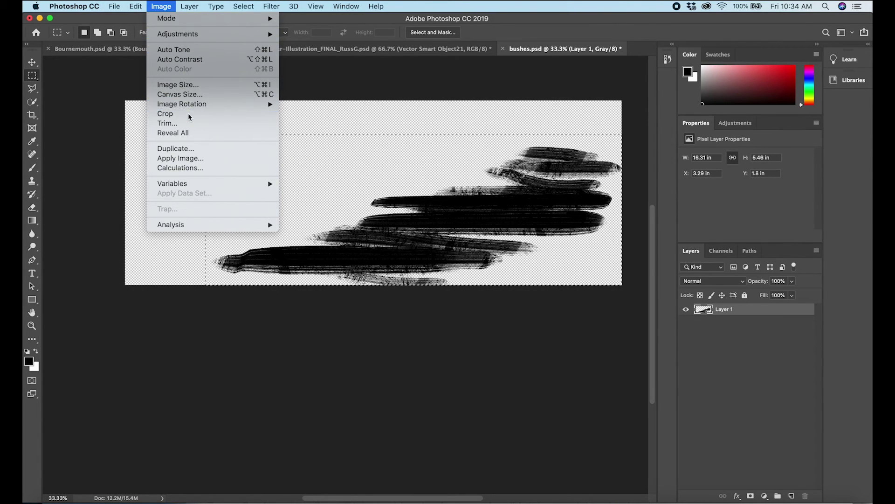
click(165, 114)
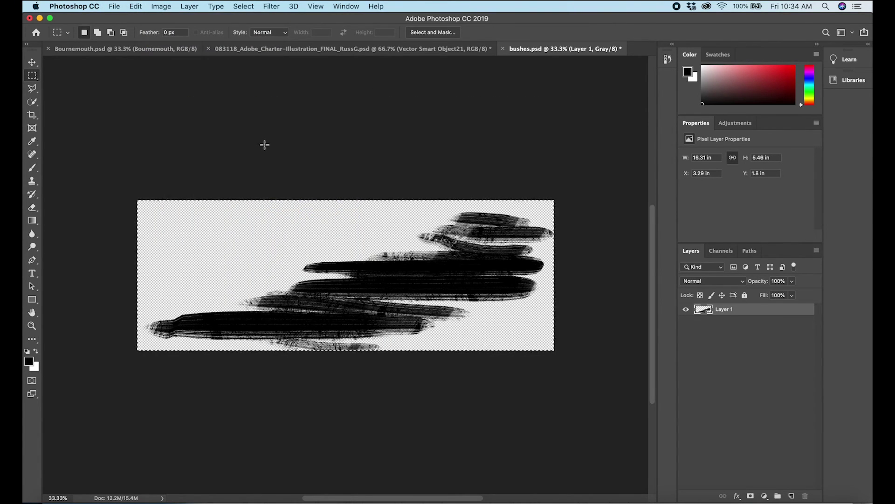
Flatten and convert the image to Bitmap at 300 pixels/inch using Diffusion Dither.
click(141, 8)
mouse_move(237, 21)
click(301, 22)
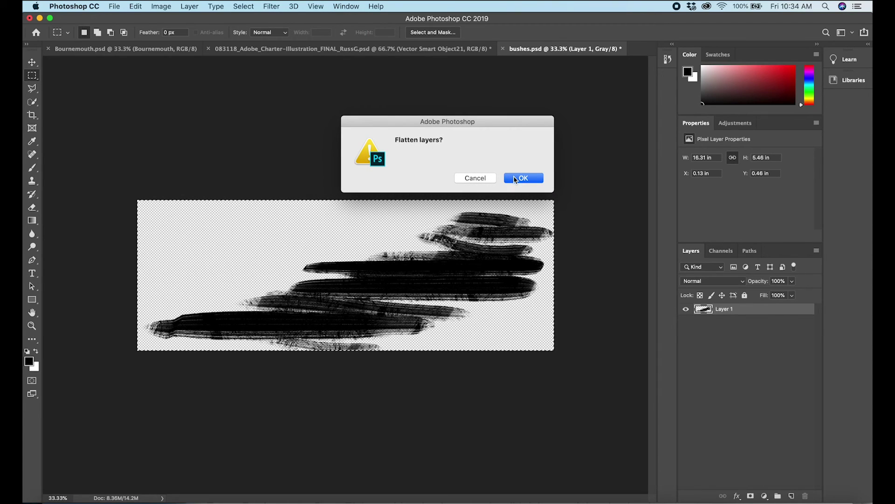
click(516, 179)
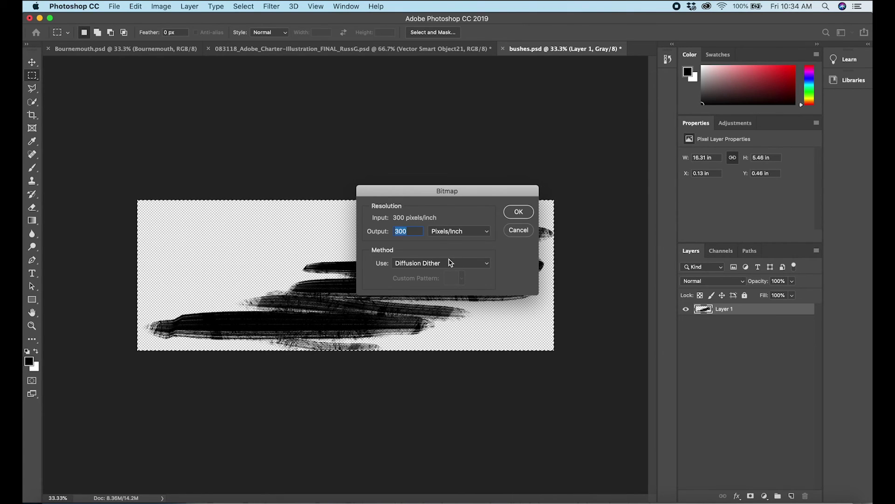
drag(464, 191, 520, 156)
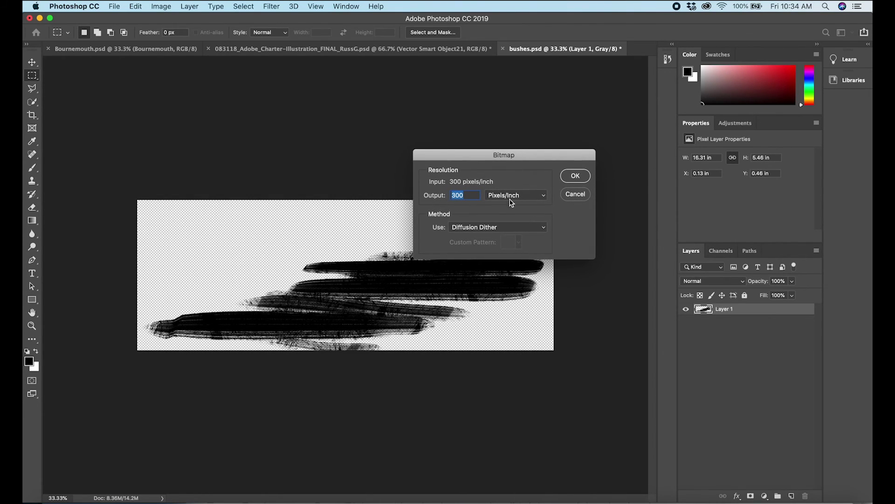
click(506, 231)
click(505, 229)
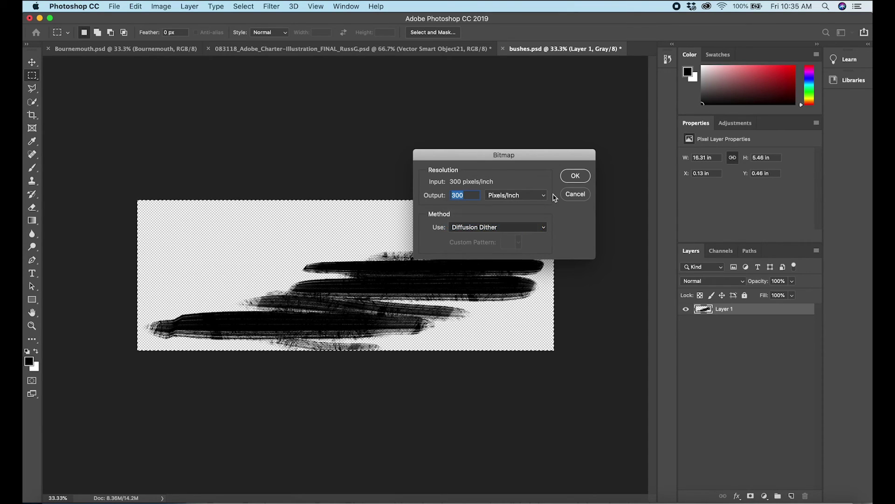
click(576, 176)
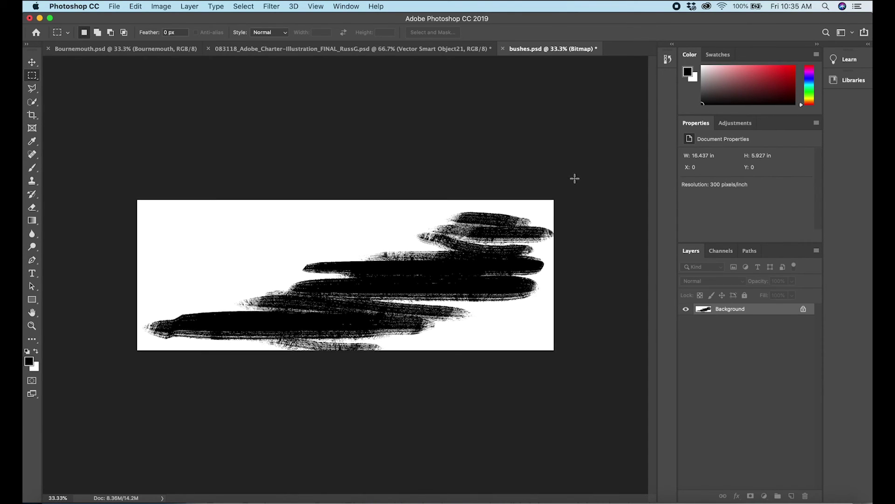
Zoom in on the strokes' top edge to inspect the dither speckles.
mouse_move(230, 250)
mouse_down()
mouse_move(390, 284)
mouse_move(501, 321)
mouse_up()
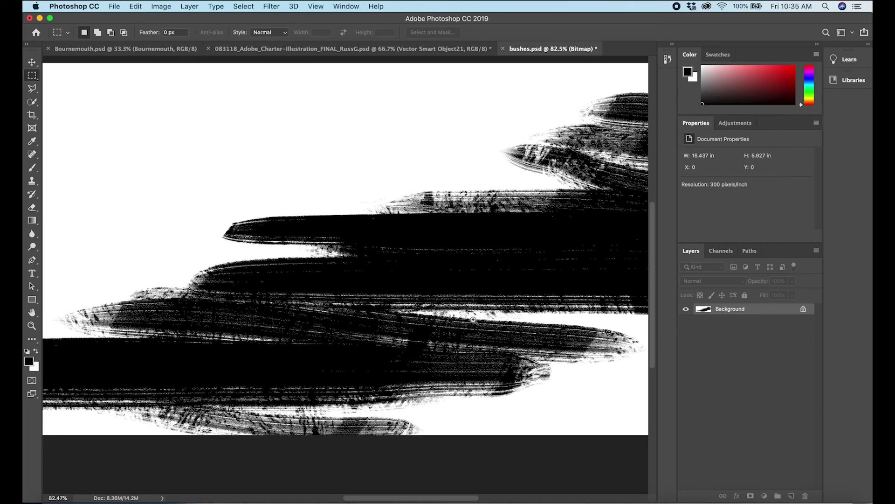
click(495, 229)
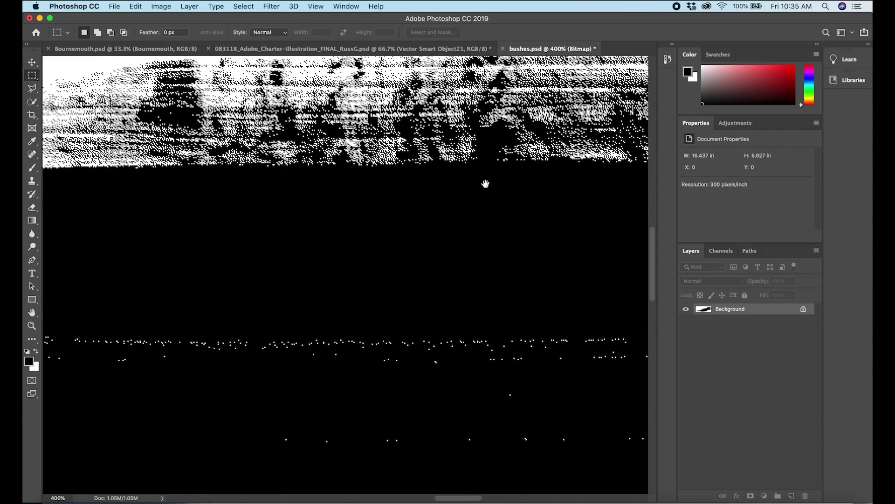
drag(485, 180, 482, 294)
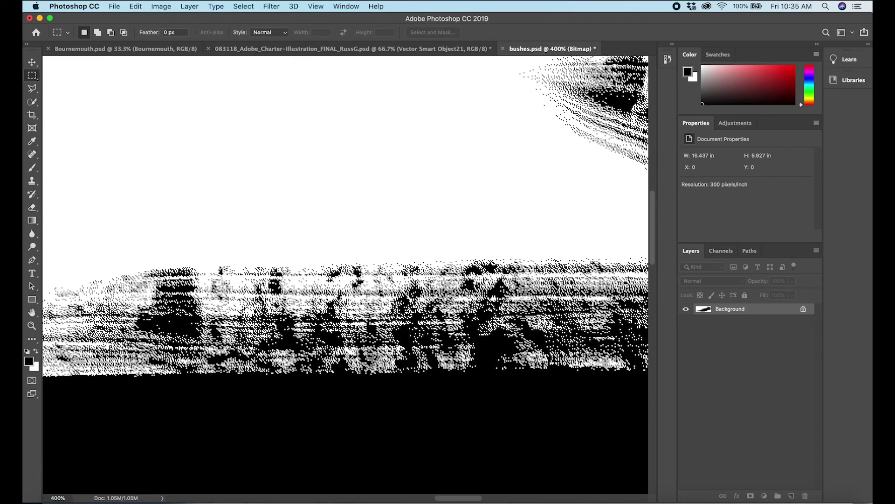
click(394, 287)
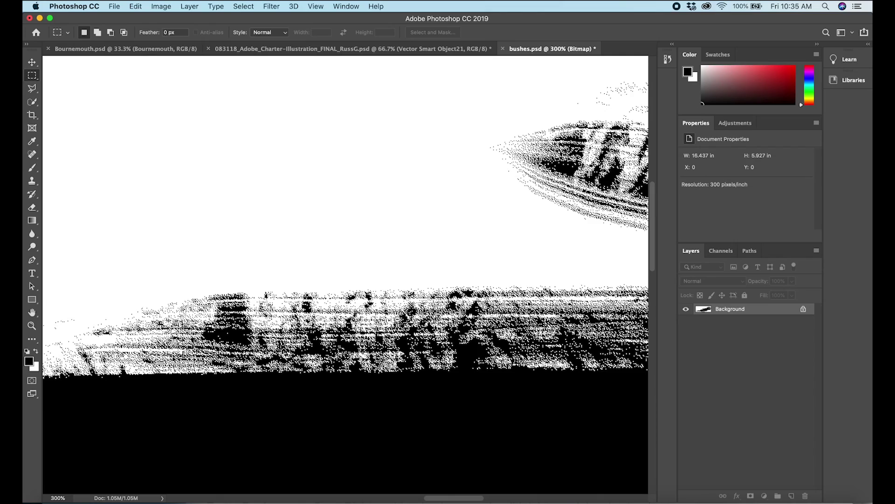
scroll(399, 320, down, 3)
scroll(396, 253, down, 3)
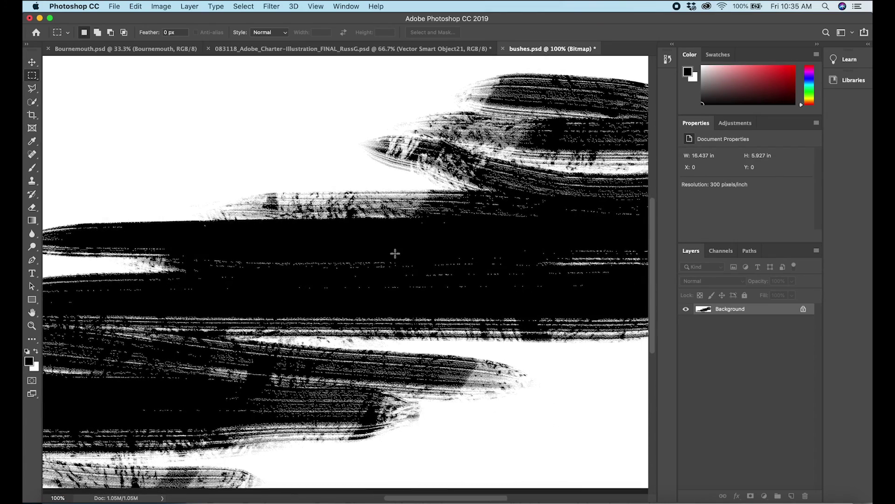
Undo and re-convert to Bitmap at 300 pixels/inch with 50% Threshold, then zoom out to inspect.
key(F2)
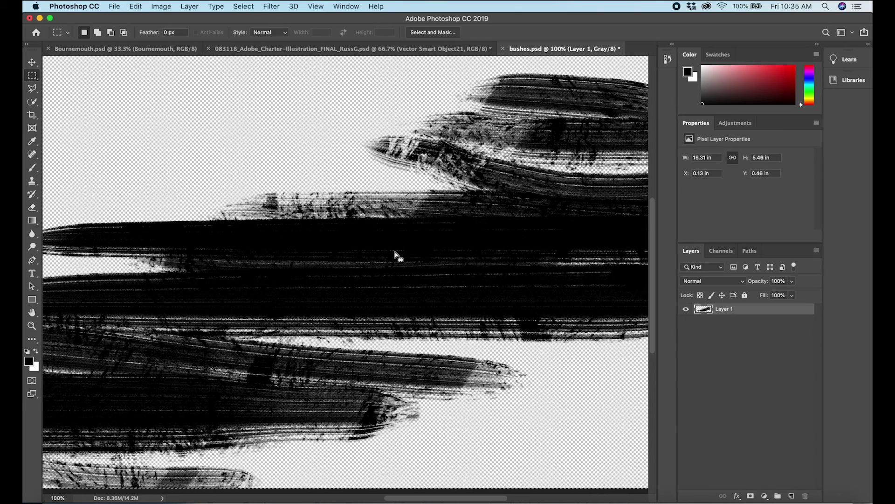
click(272, 6)
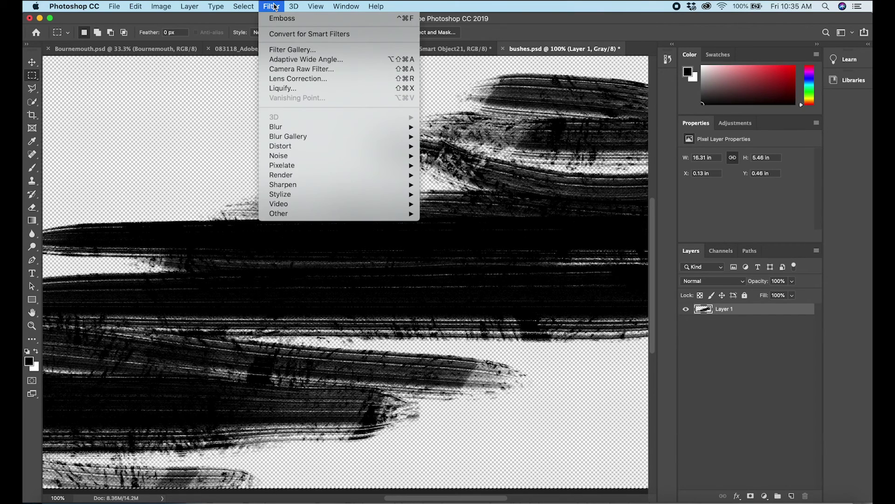
mouse_move(195, 18)
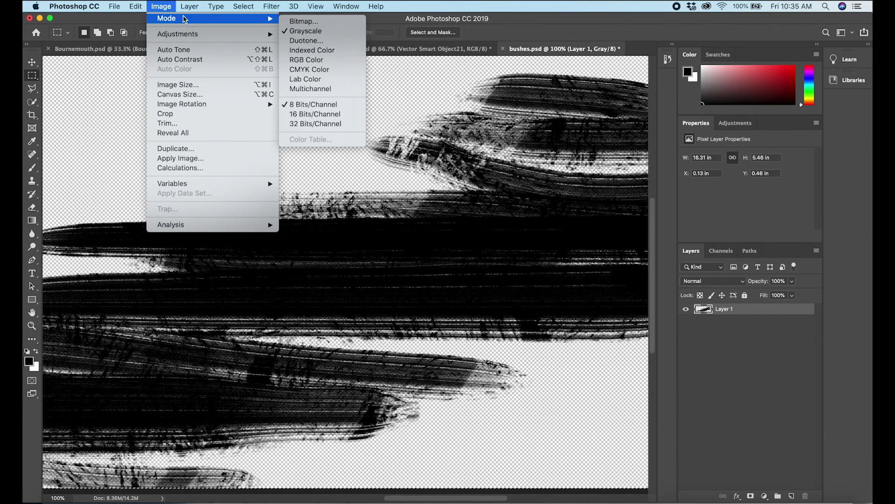
click(292, 22)
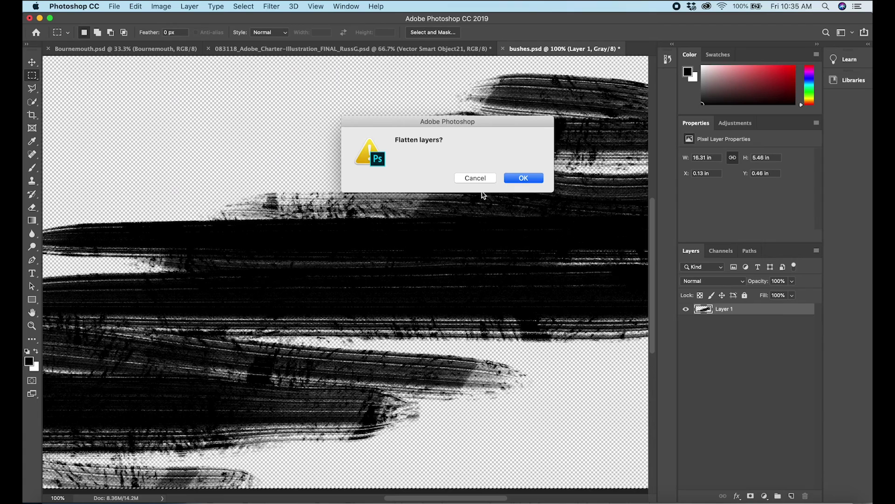
click(520, 186)
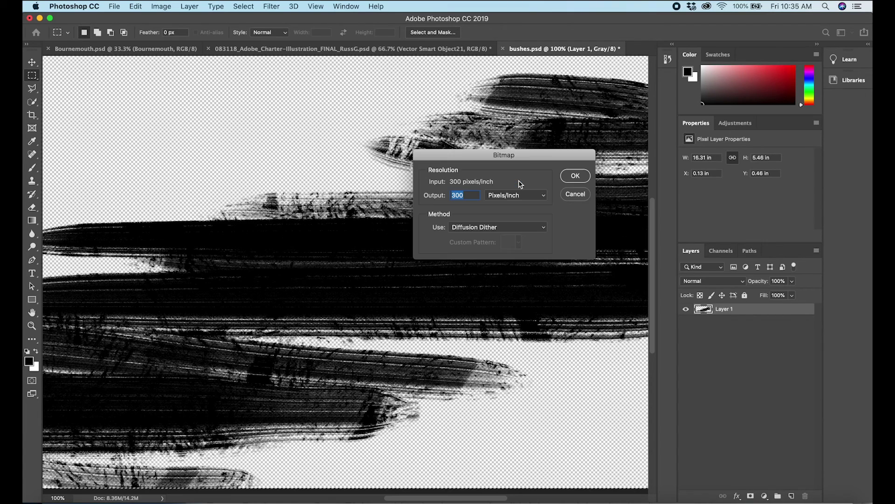
click(502, 227)
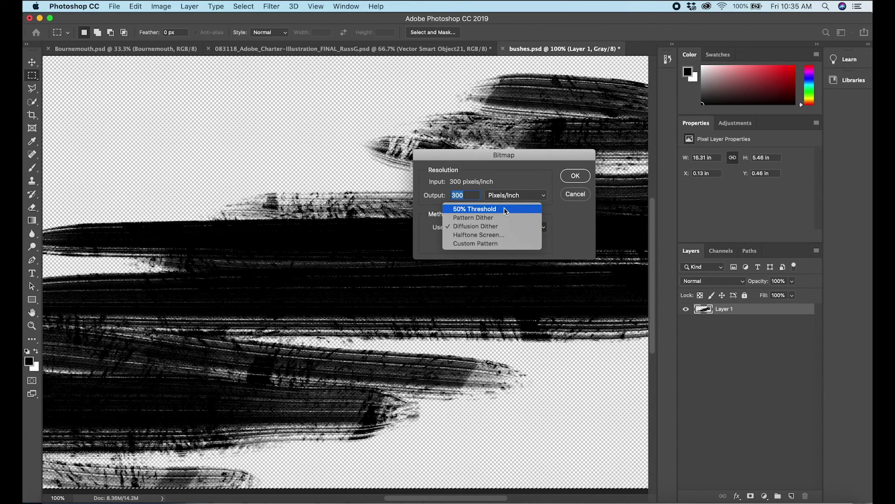
click(506, 211)
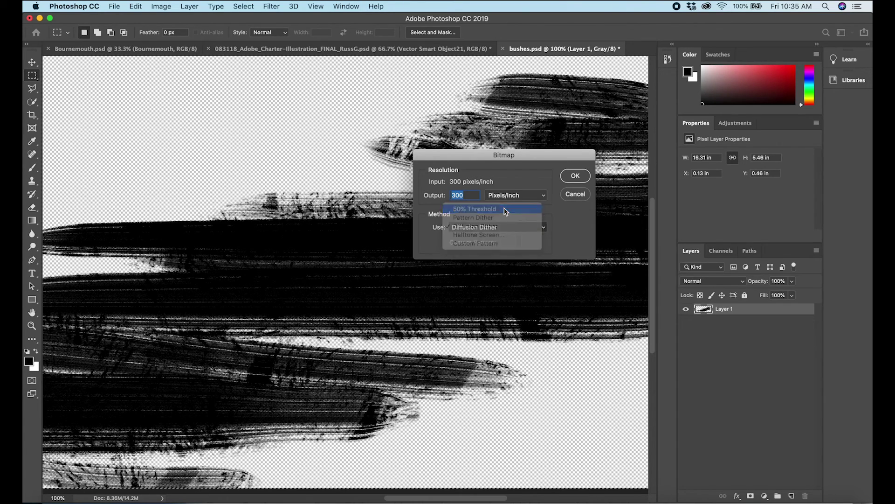
click(575, 176)
scroll(426, 240, up, 3)
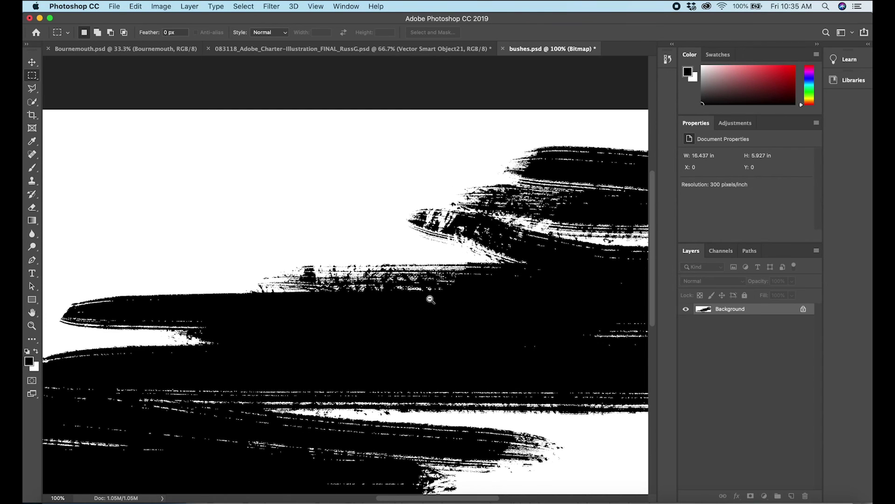
alt+click(430, 299)
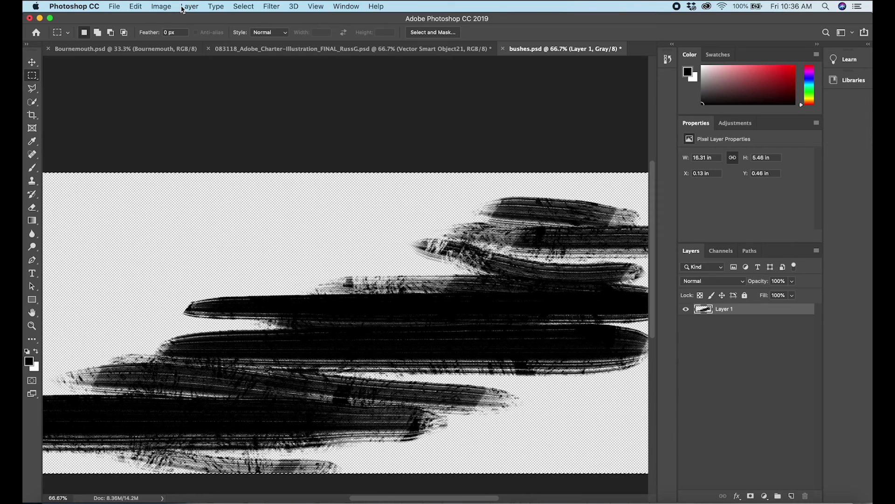
Flatten the image and start a Halftone Screen bitmap conversion, showing 53 lines/inch, 45°, Diamond.
click(182, 6)
click(228, 401)
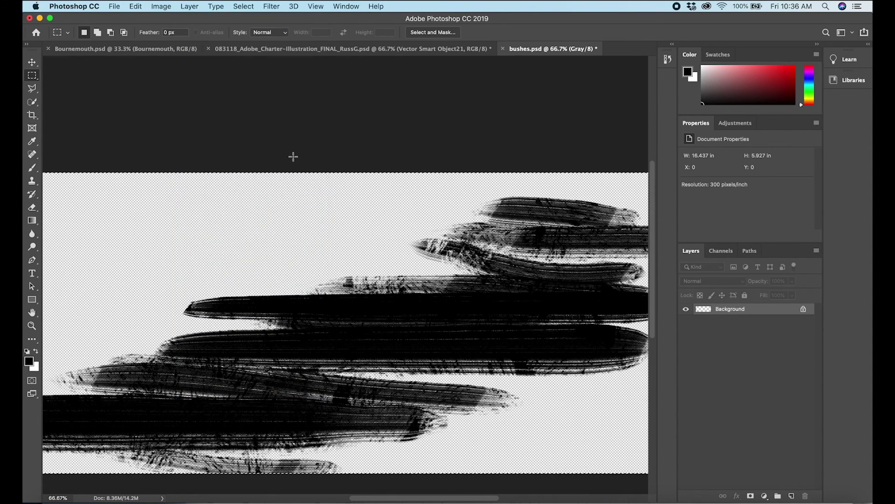
click(161, 6)
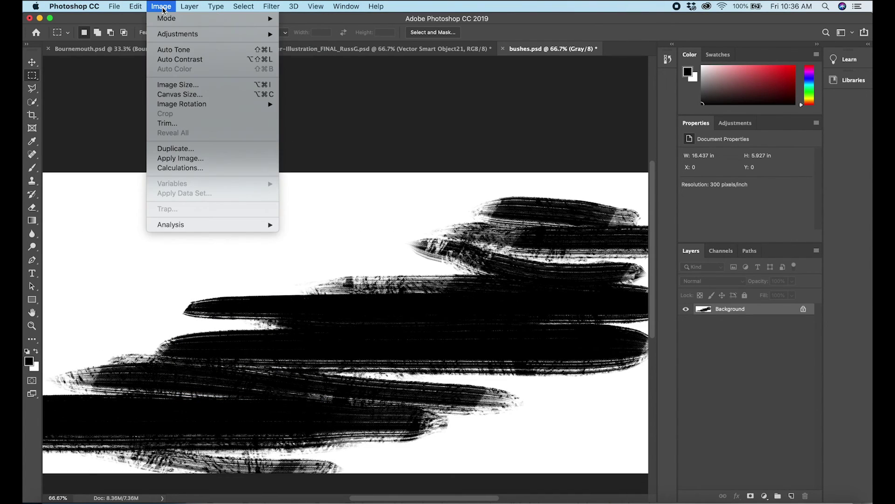
mouse_move(168, 18)
click(306, 21)
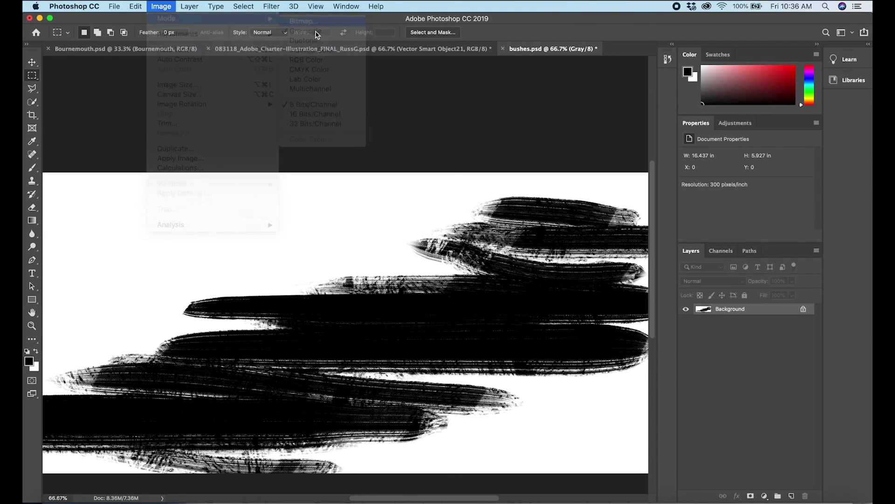
click(490, 227)
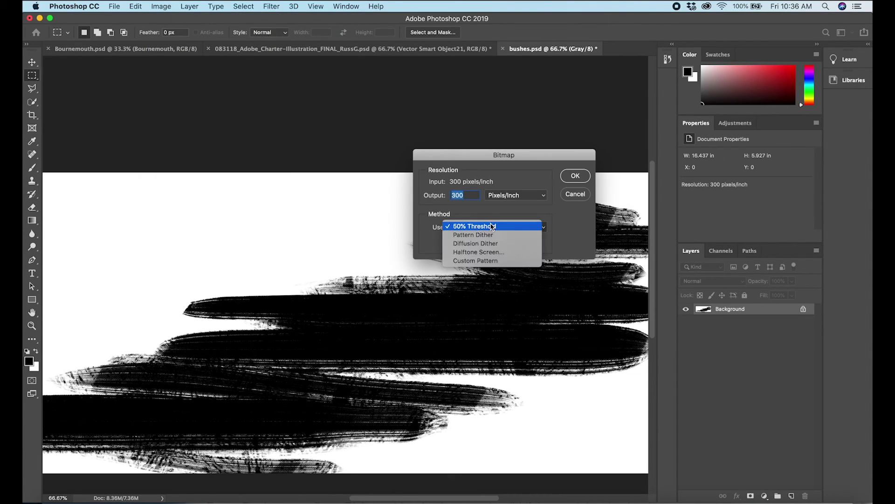
click(498, 254)
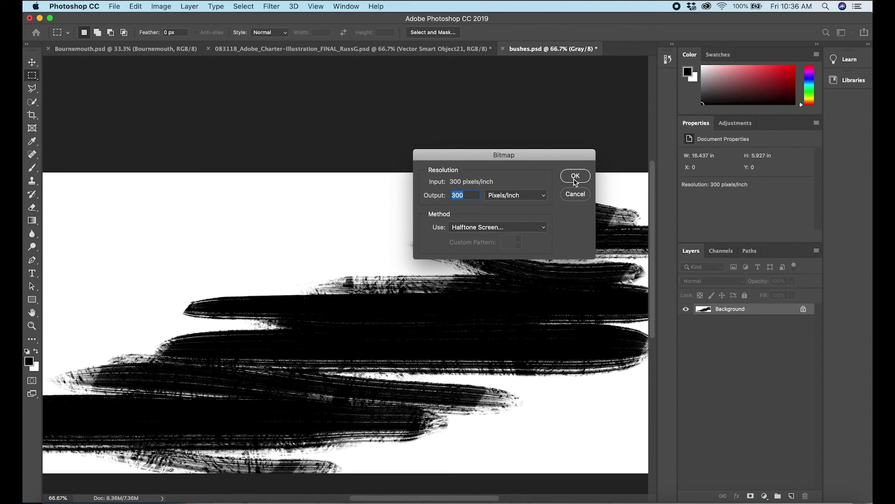
click(575, 178)
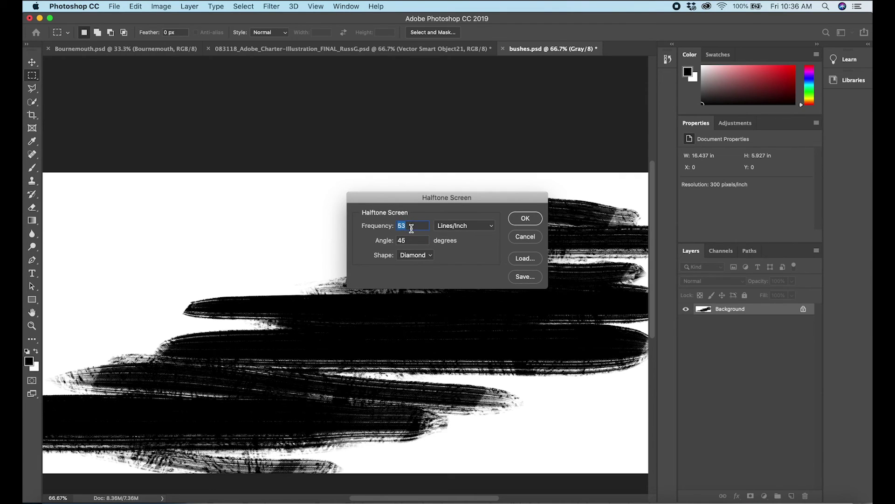
Keep the Diamond dot shape and change the halftone frequency from 53 to 20 lines/inch.
click(424, 255)
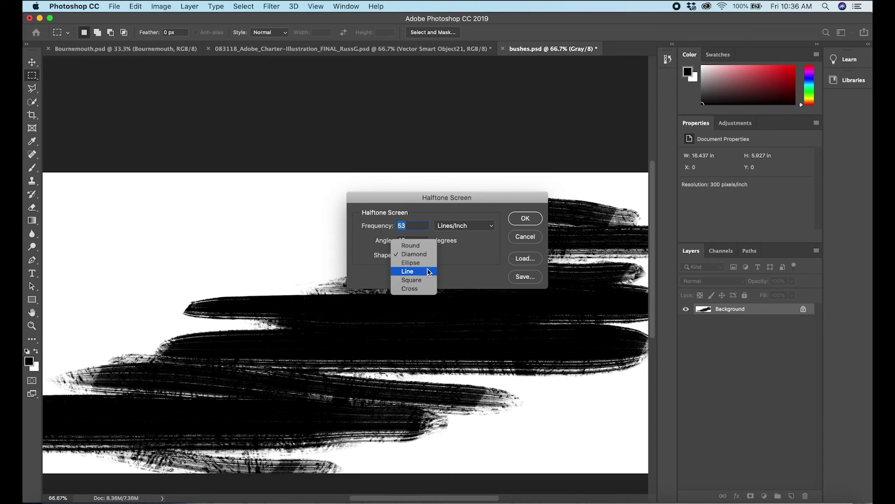
click(425, 255)
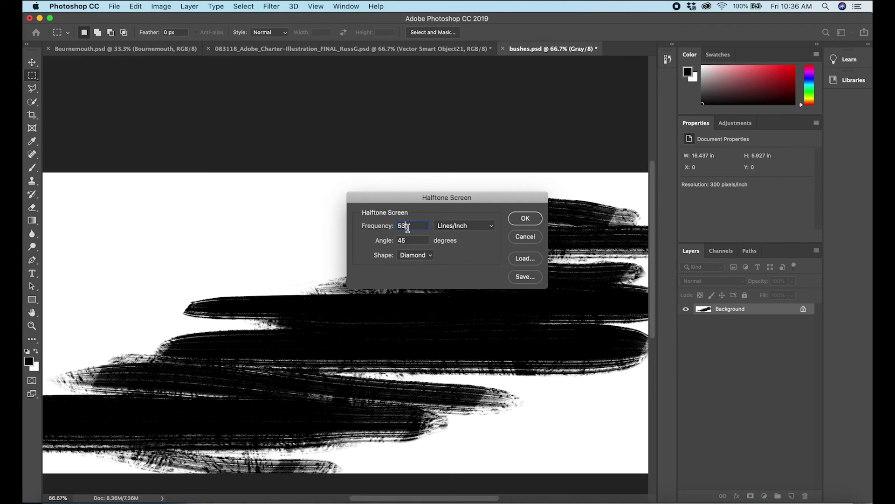
double_click(407, 226)
text(20)
Apply the 20 lines/inch halftone and zoom in and out to inspect the coarse dots.
click(515, 221)
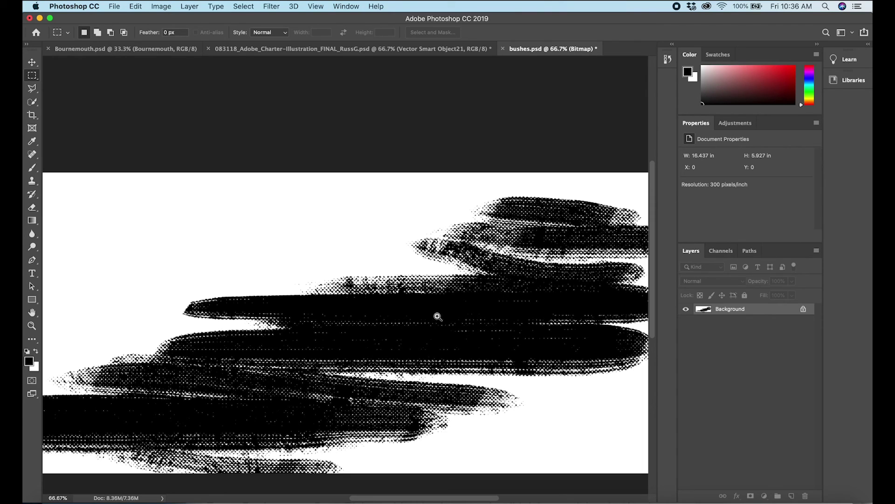
super+click(426, 312)
super+click(426, 311)
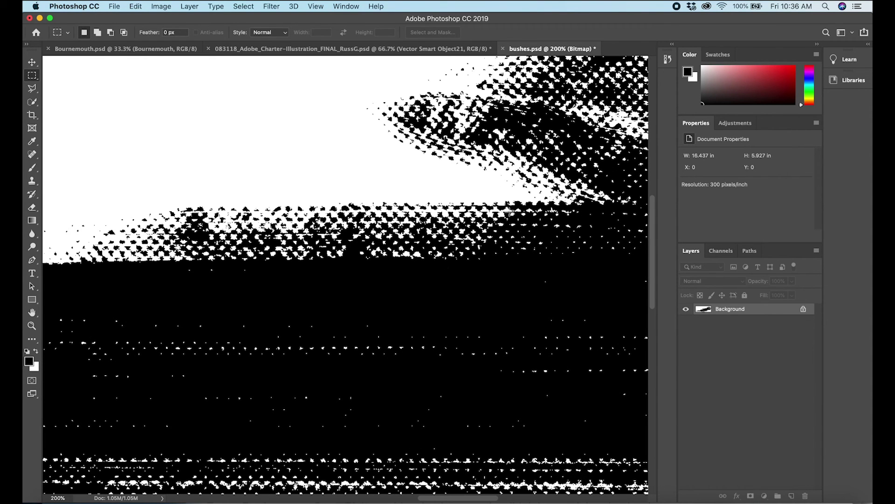
alt+super+click(446, 264)
alt+super+click(446, 265)
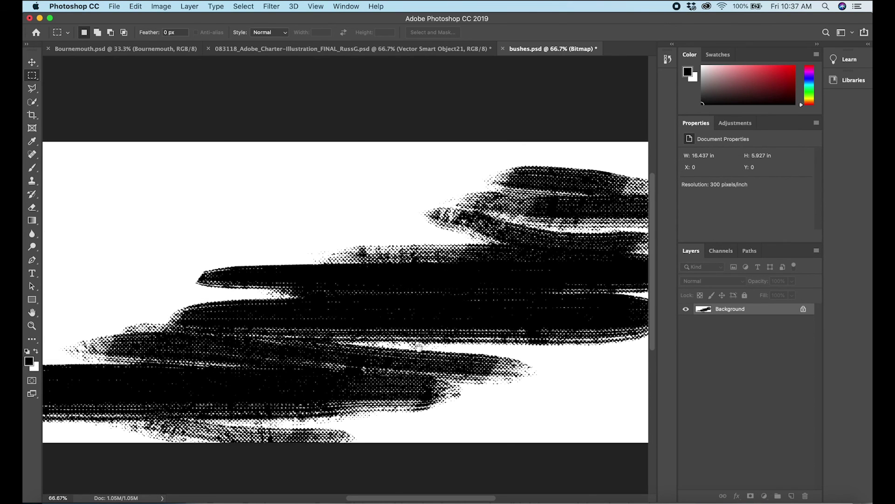
drag(400, 361, 412, 354)
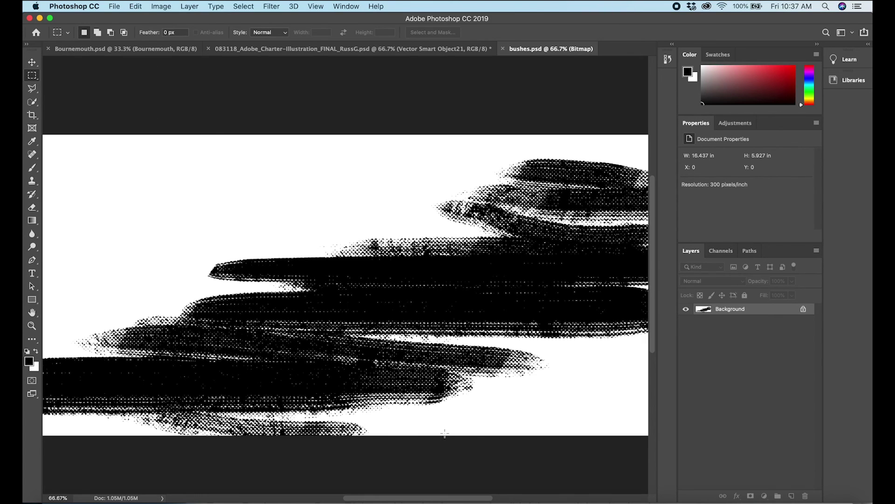
Place bushes.psd from the Build folder into the Illustrator artwork and drag it over the illustration.
click(480, 498)
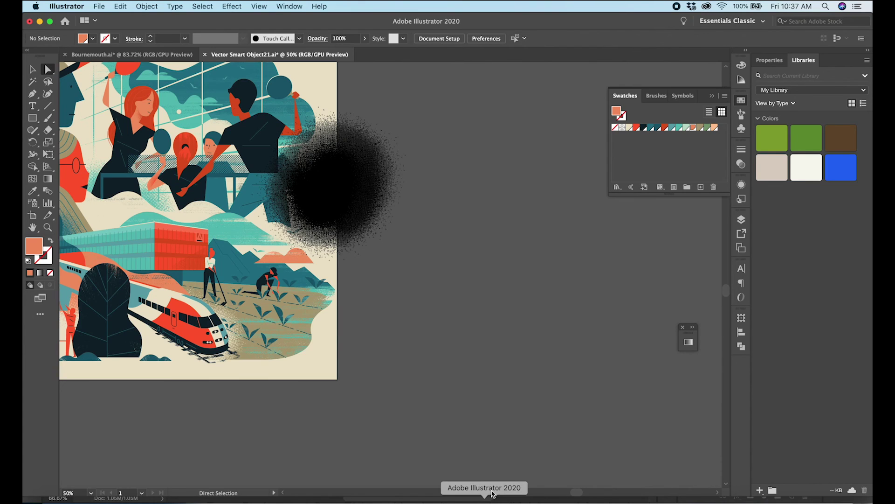
click(100, 7)
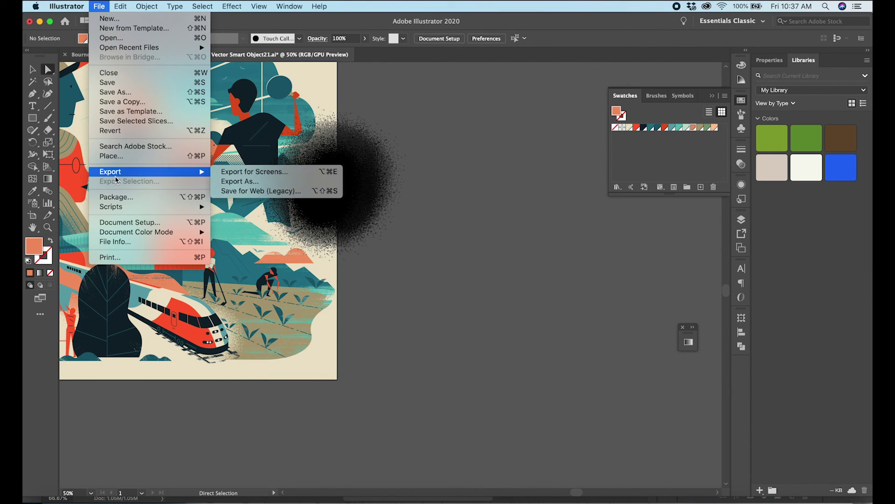
click(117, 155)
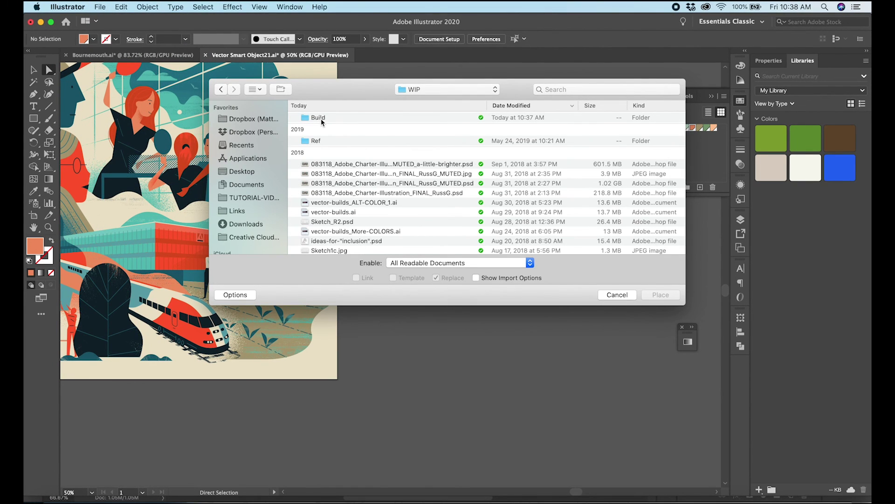
double_click(318, 118)
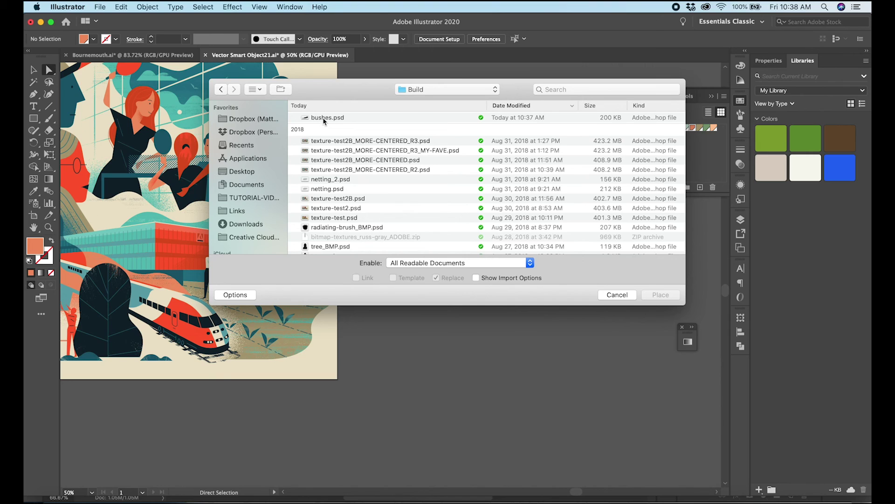
double_click(323, 116)
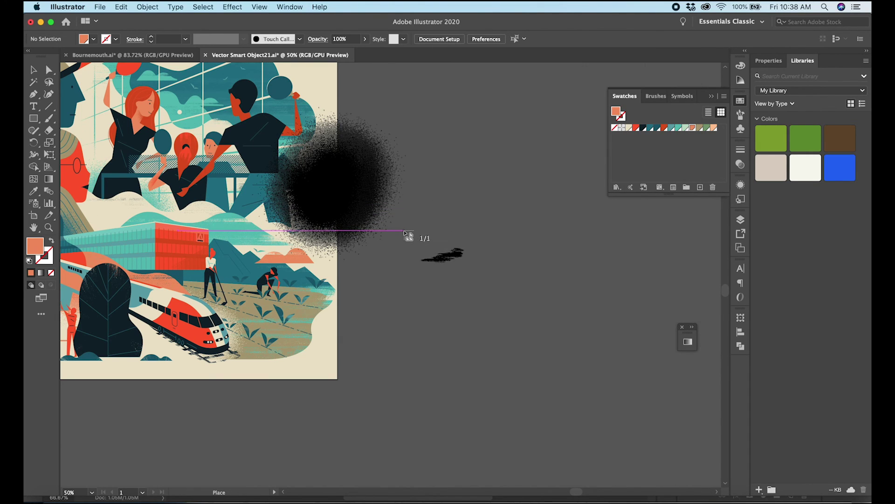
click(405, 231)
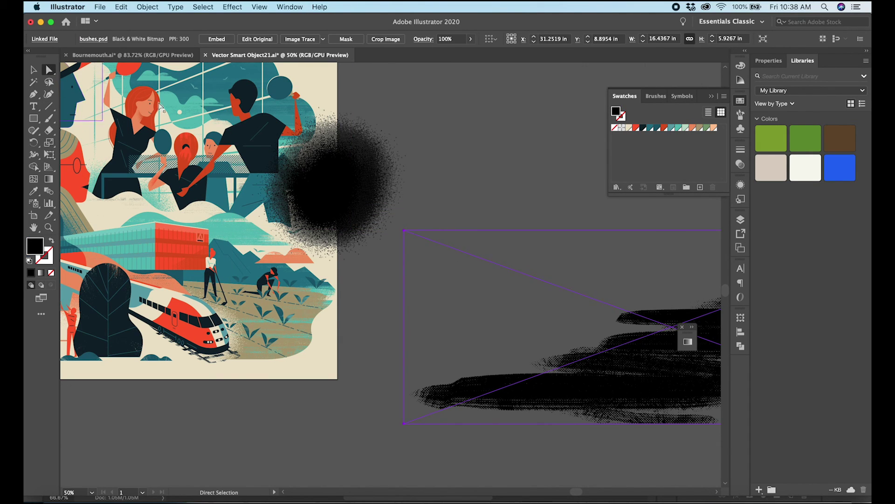
drag(646, 333, 299, 297)
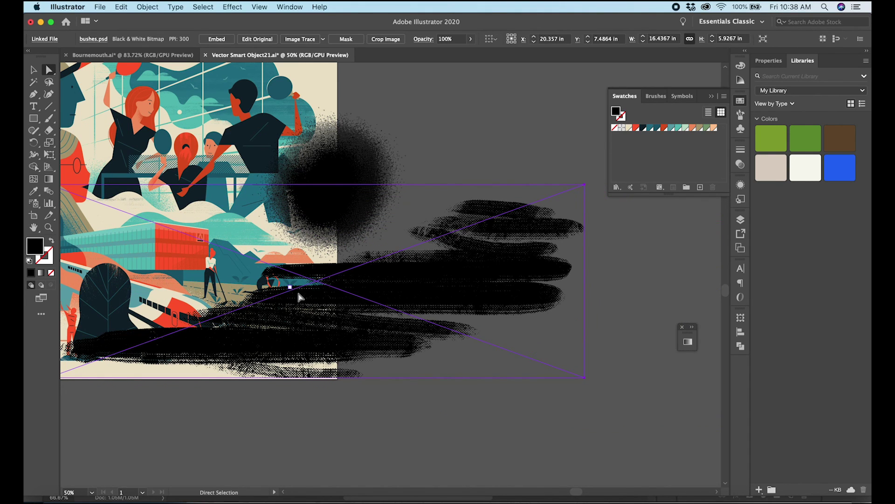
Tint the bushes halftone teal and move it right and down, then deselect.
click(672, 128)
drag(379, 362, 536, 410)
click(430, 156)
Zoom in on the woman and train, then zoom back out to the teal strokes.
key(super+shift+a)
drag(381, 374, 418, 289)
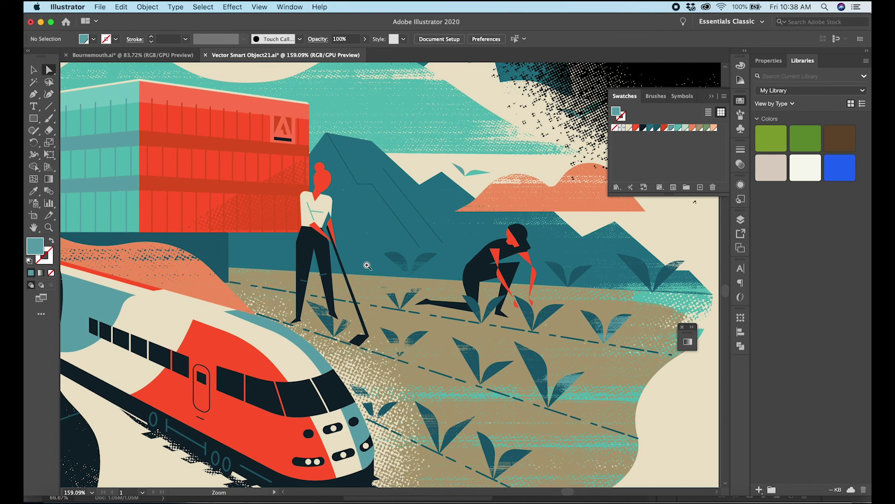
drag(212, 161, 365, 261)
key(super+equal)
key(super+equal)
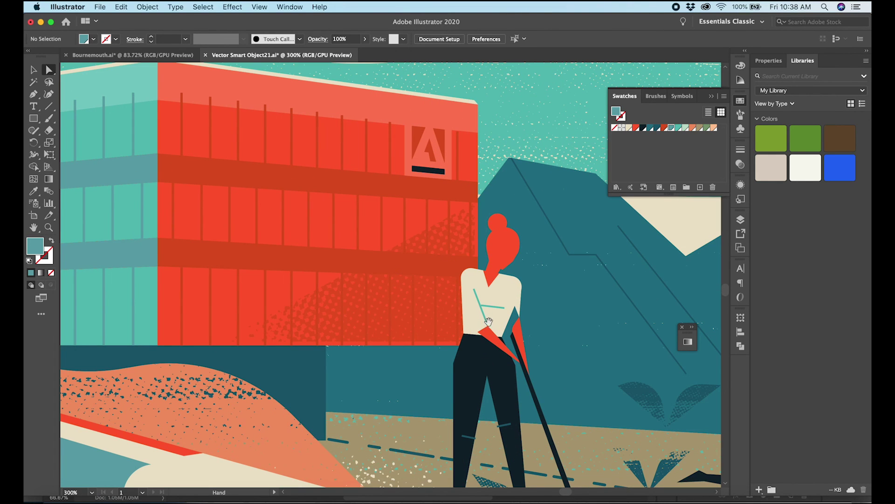
drag(317, 363, 503, 212)
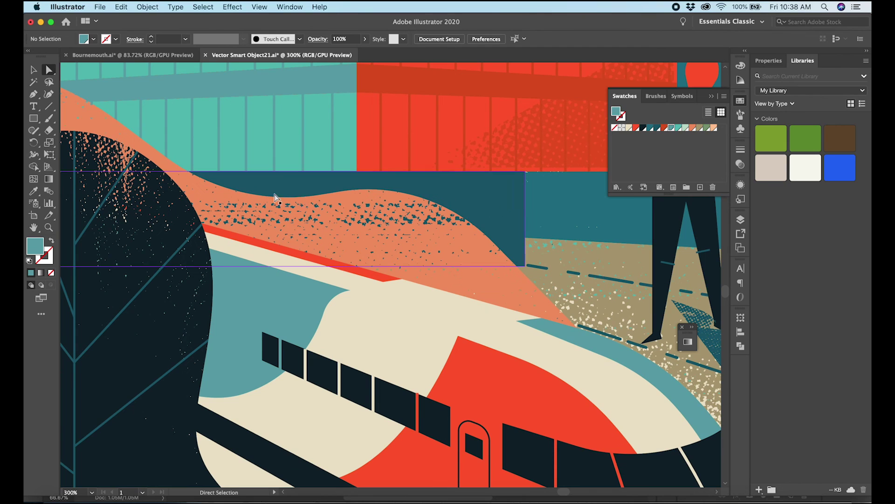
alt+super+click(506, 326)
alt+super+click(508, 328)
alt+super+click(508, 328)
alt+super+click(507, 328)
drag(506, 327, 295, 325)
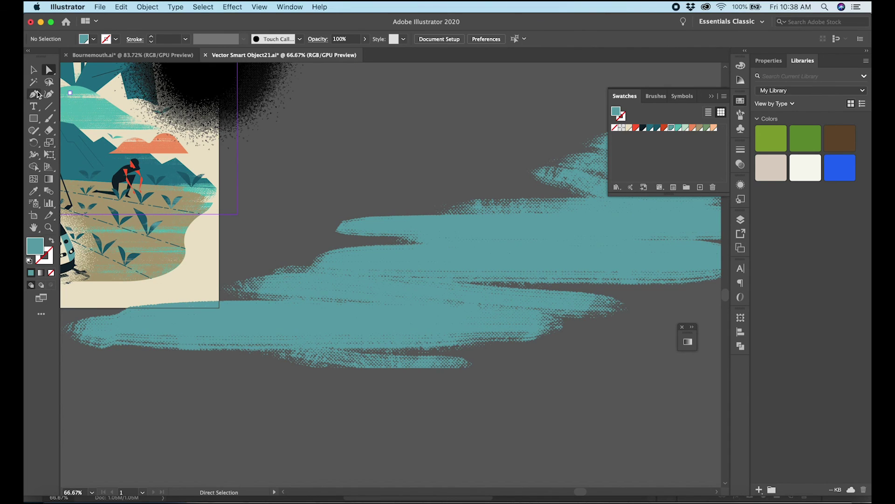
Draw a closed hill-shaped path over the teal strokes with a curved left hump.
click(36, 94)
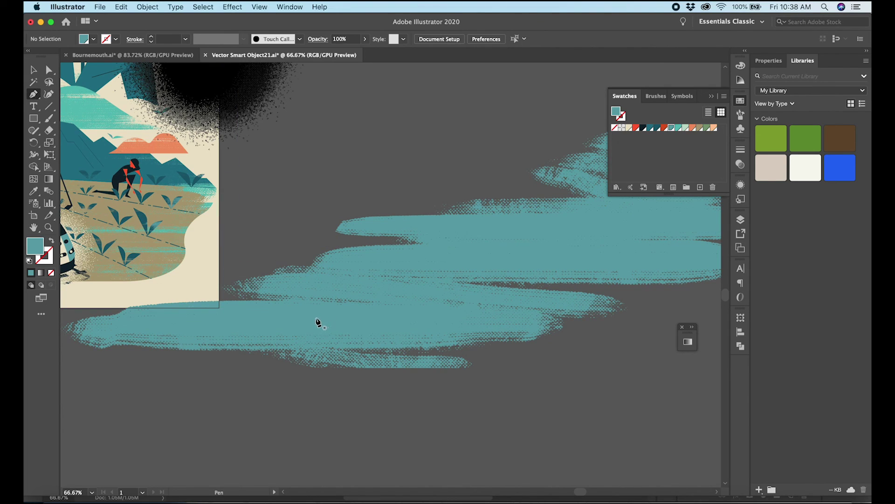
drag(293, 322, 358, 304)
drag(377, 274, 394, 269)
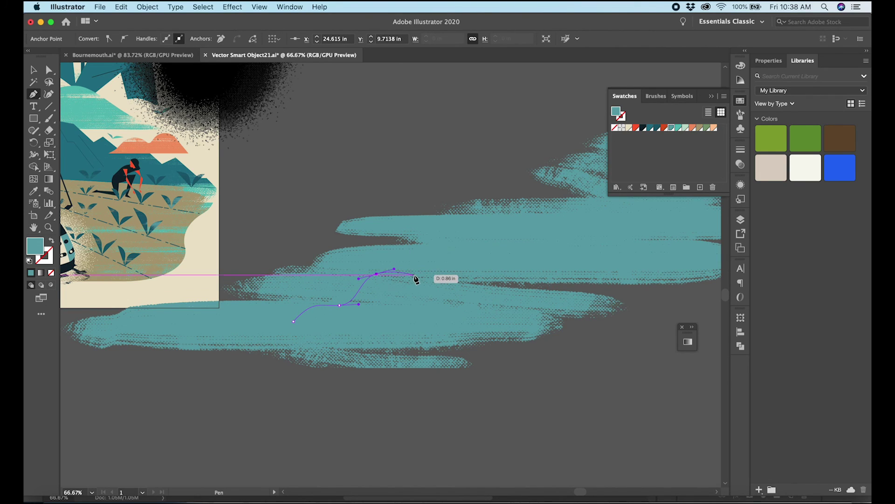
click(423, 273)
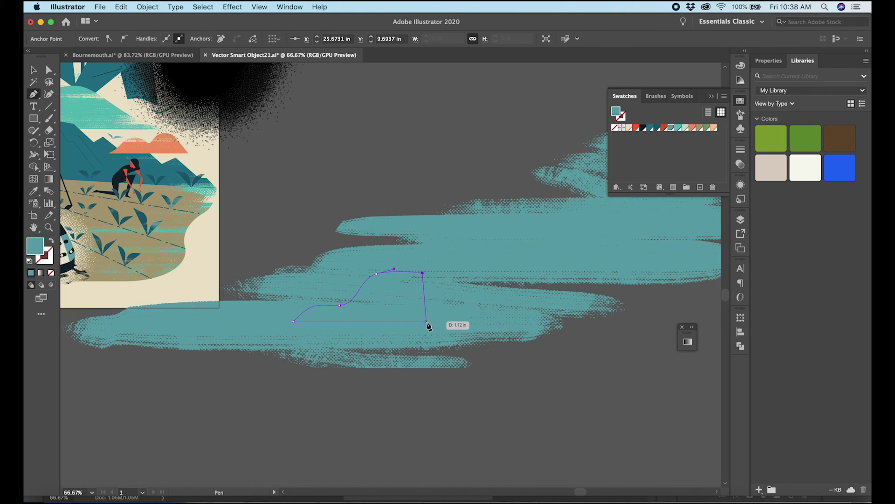
click(426, 322)
click(293, 321)
Select only the new hill shape and fill it with red.
key(v)
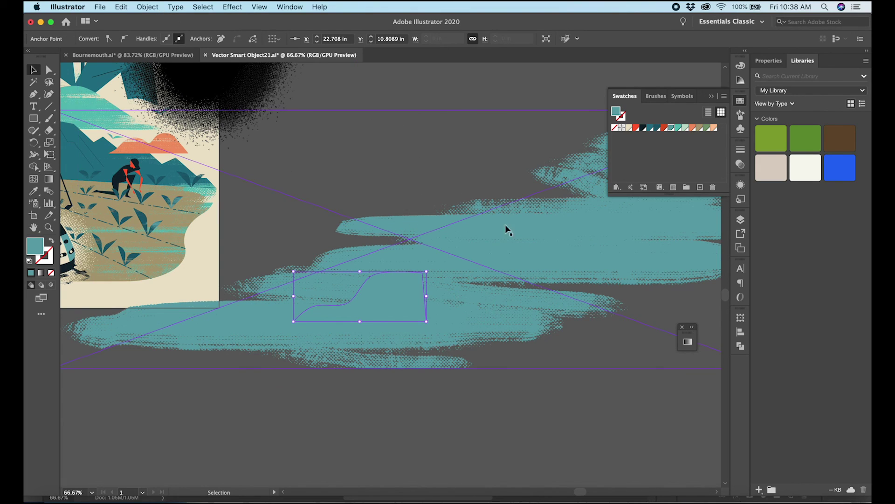
shift+click(537, 270)
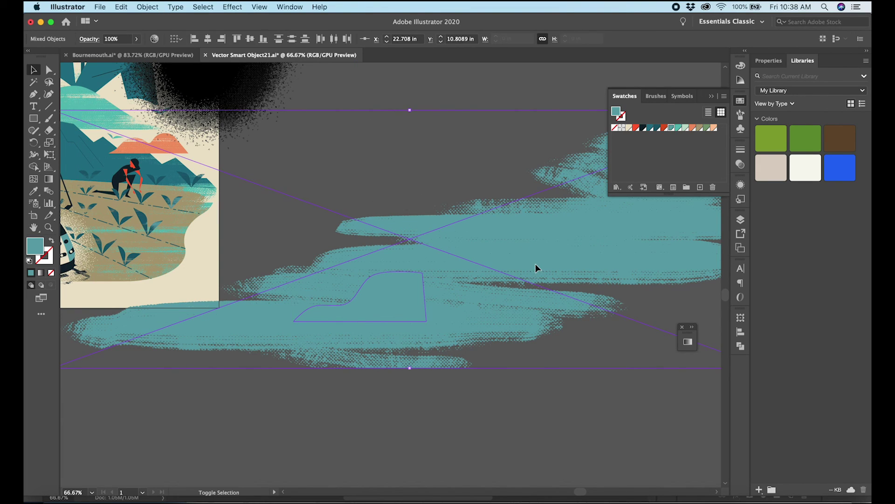
click(435, 420)
click(404, 314)
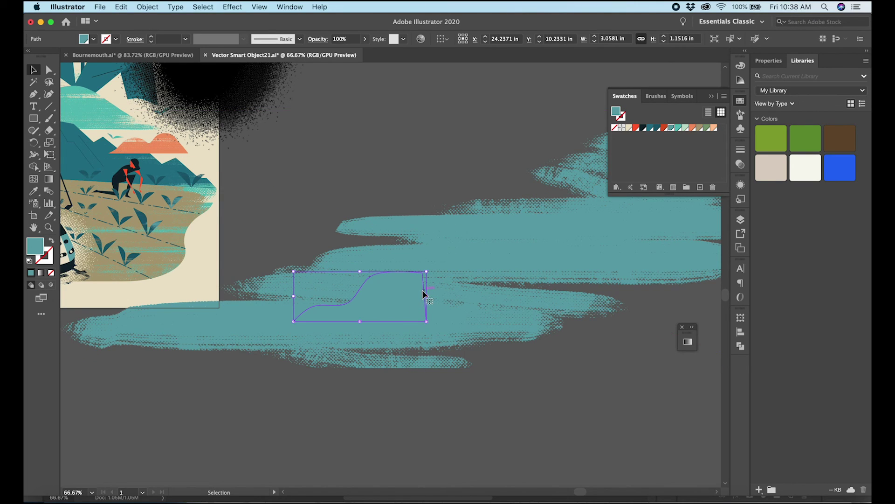
click(636, 129)
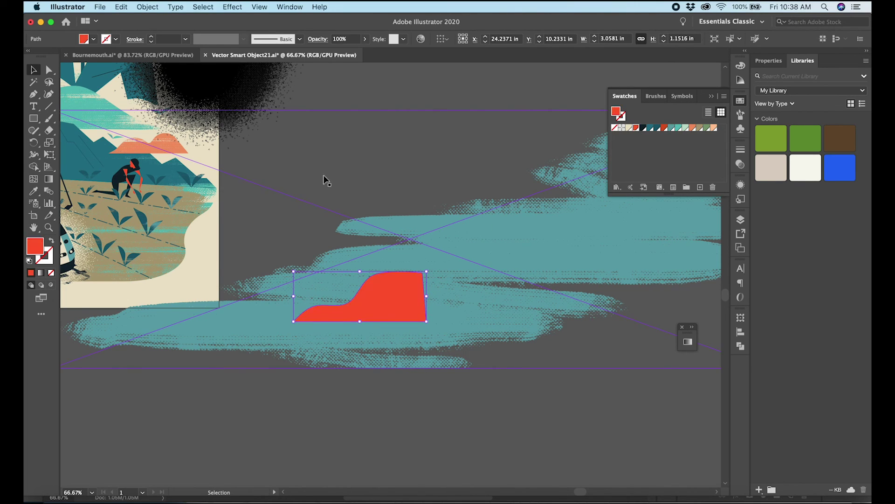
Clip the teal brush-stroke image inside the red hill shape with Object > Clipping Mask > Make.
shift+click(464, 264)
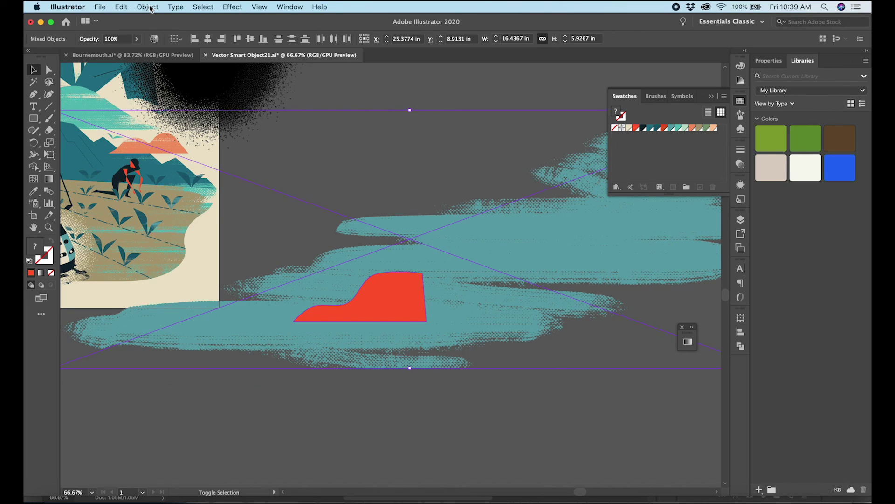
click(147, 7)
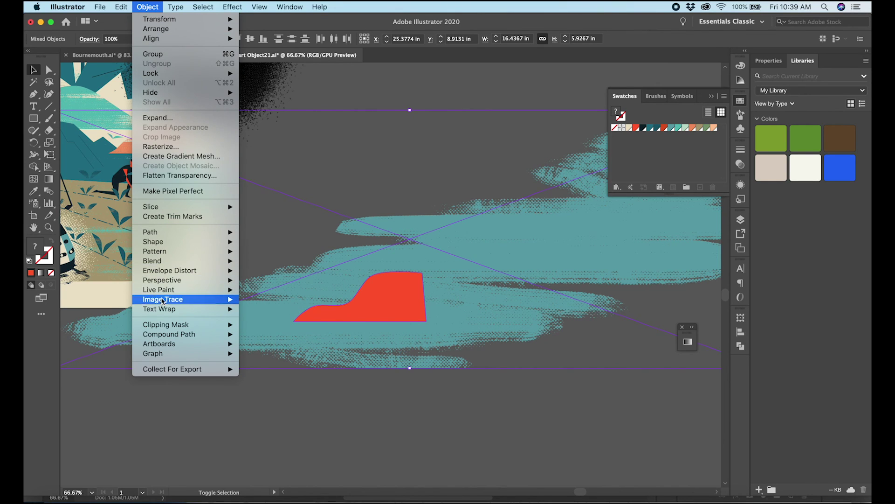
mouse_move(168, 328)
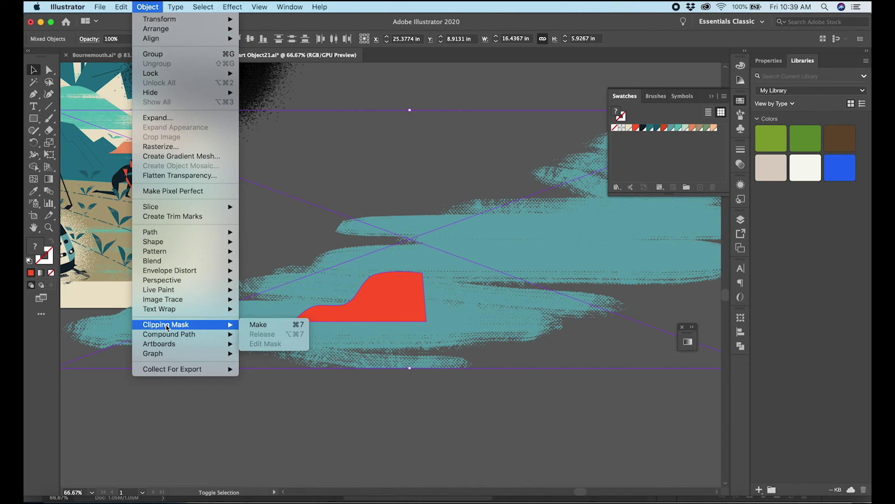
click(255, 326)
click(343, 434)
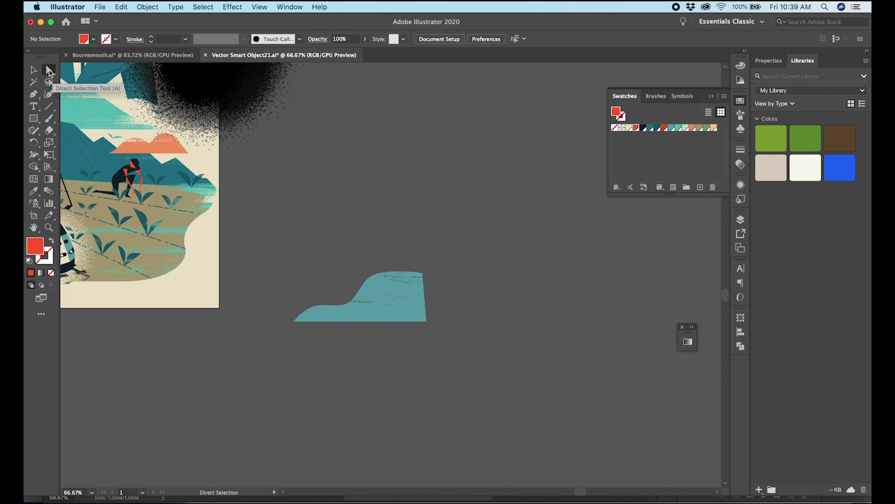
Reposition the teal texture inside its clipping shape using the Direct Selection tool.
click(49, 70)
drag(390, 310, 449, 348)
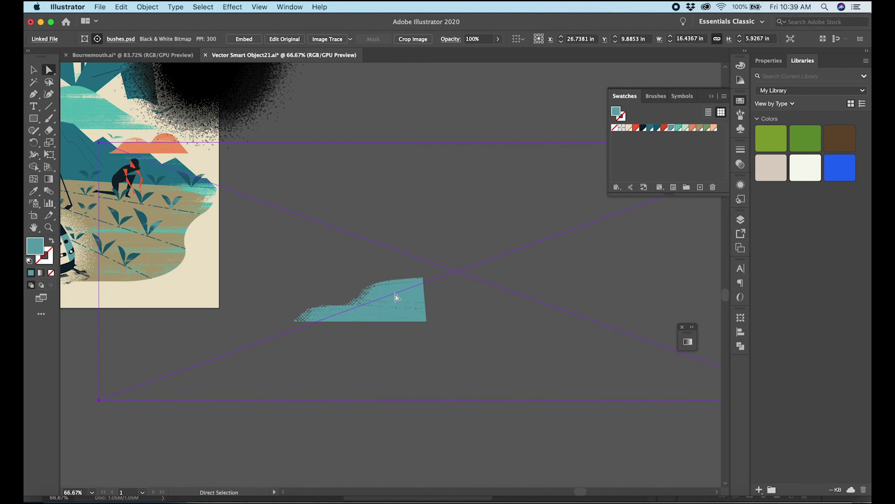
drag(436, 304, 448, 320)
mouse_move(411, 297)
mouse_down()
mouse_move(373, 298)
mouse_move(382, 308)
mouse_move(319, 319)
mouse_move(390, 290)
mouse_move(379, 326)
mouse_move(411, 285)
mouse_up()
Deselect and pan the view to show the cyclists and the woman's face.
click(426, 126)
drag(290, 208, 511, 292)
drag(316, 264, 500, 289)
drag(286, 269, 465, 268)
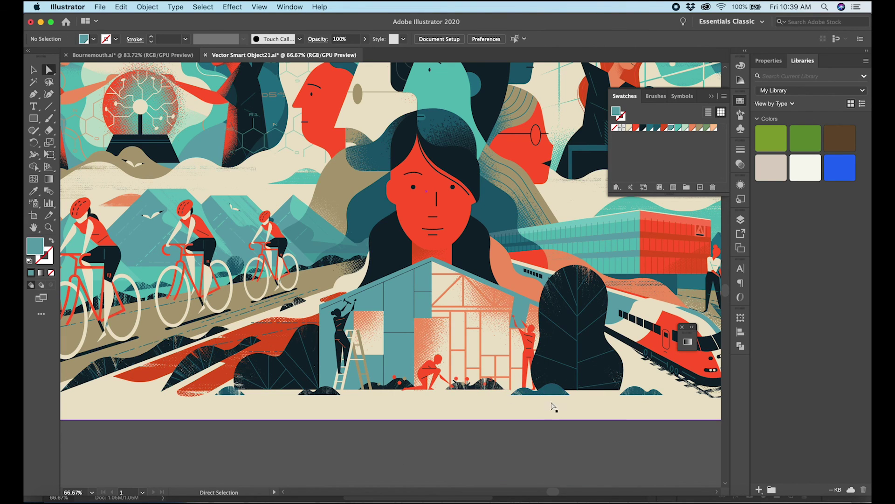
drag(511, 393, 488, 347)
drag(432, 159, 526, 276)
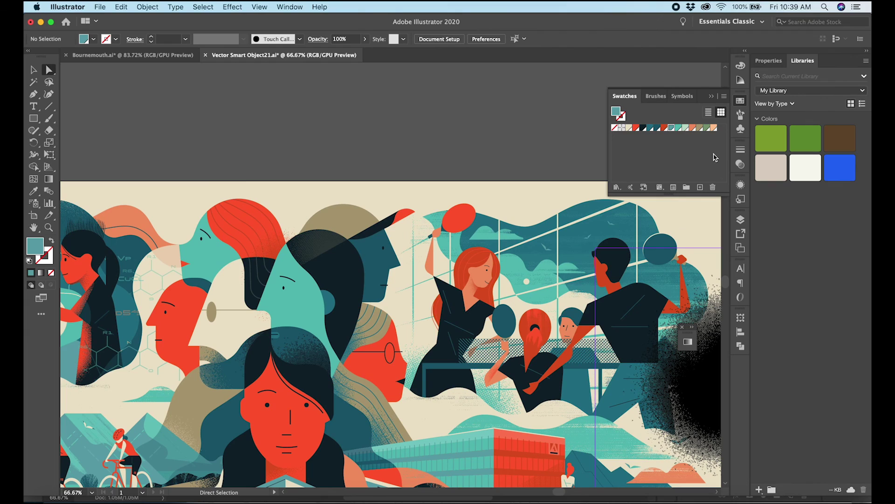